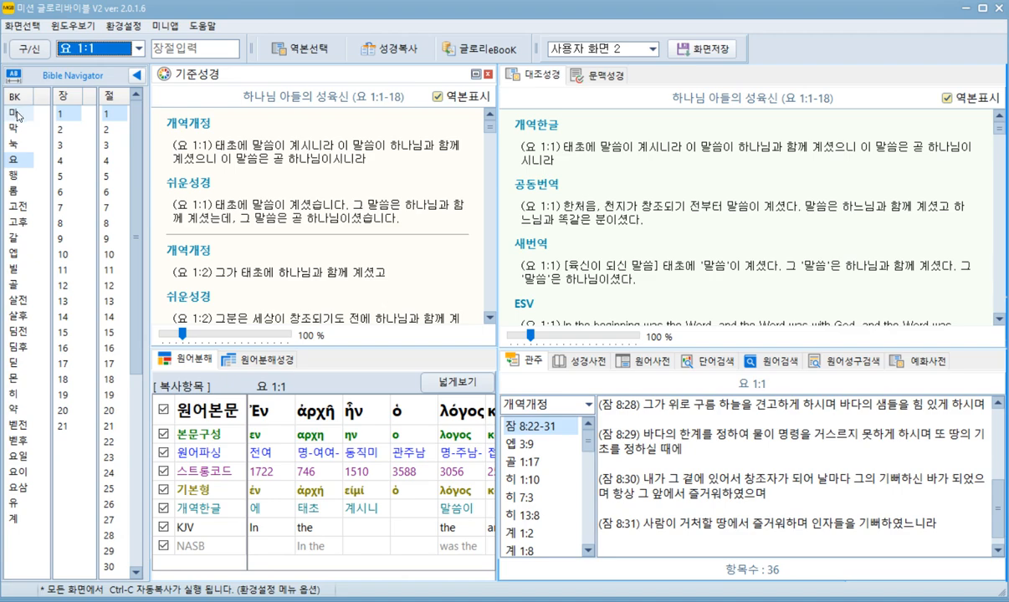
Step: Open the Old Testament passage 시 23:1 (Psalms, chapter 23, verse 1)
click(26, 48)
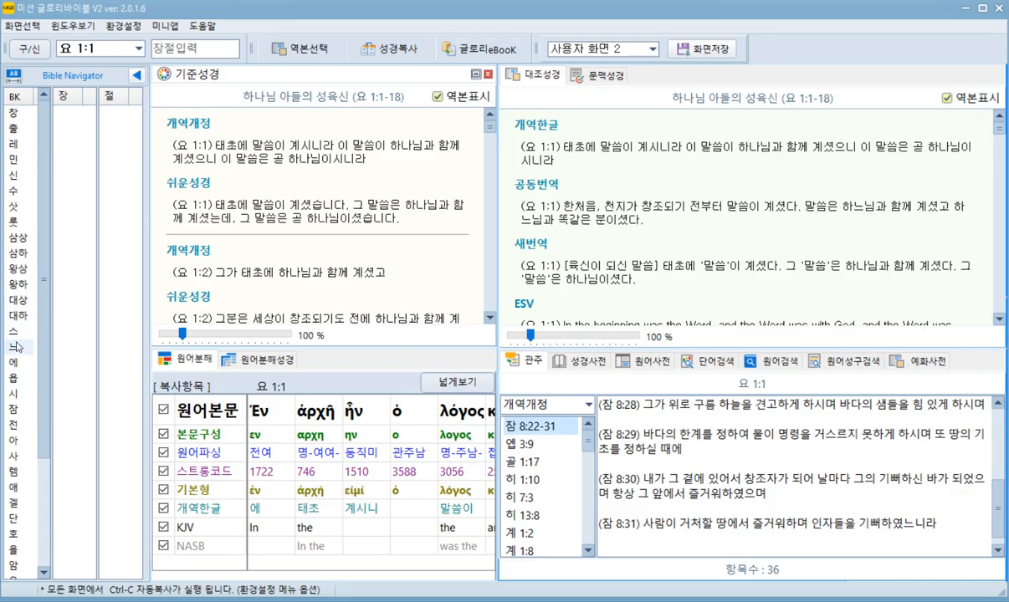
click(19, 393)
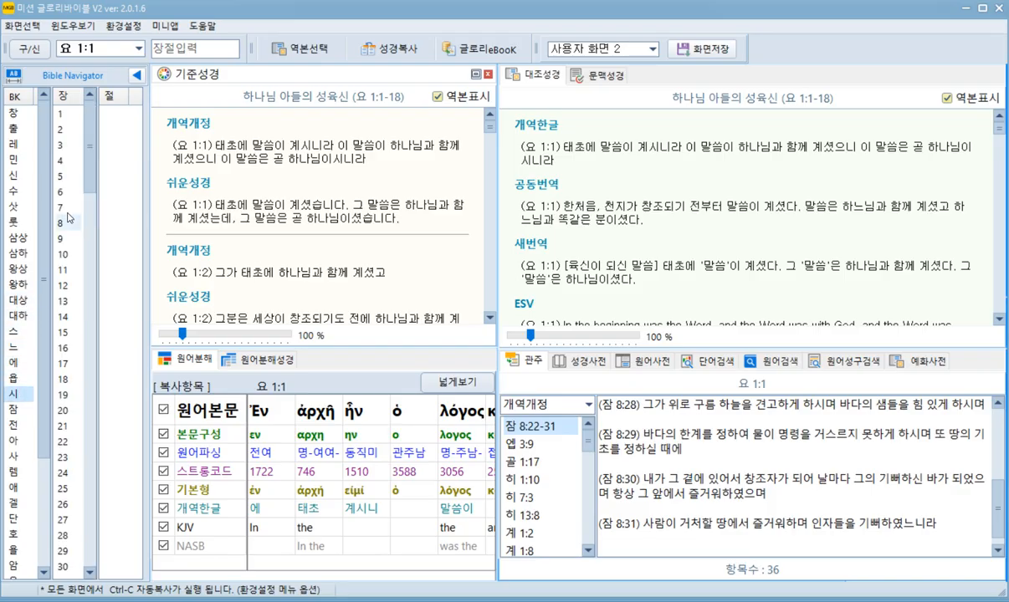
click(63, 458)
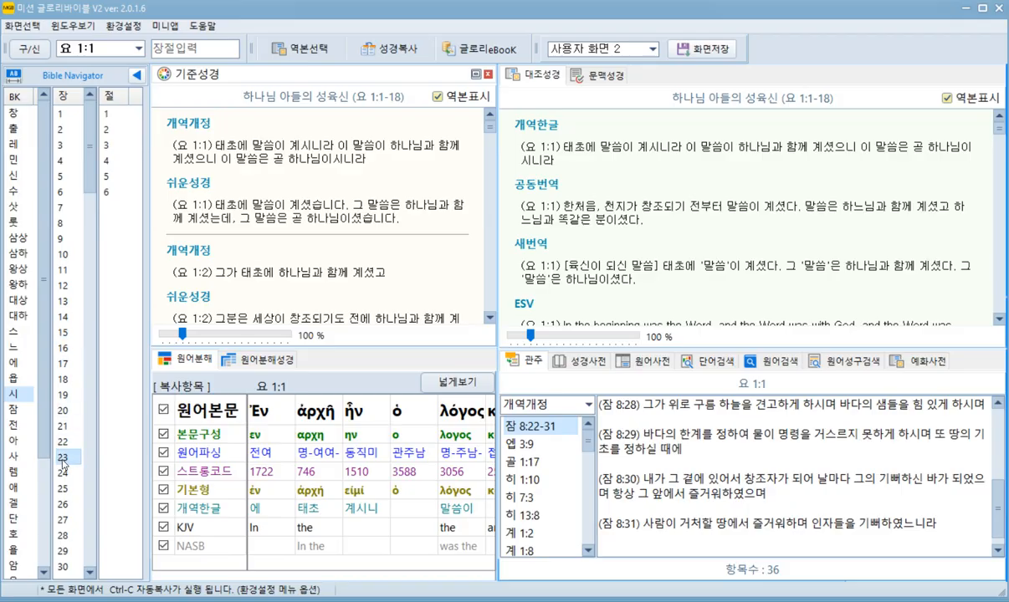
click(107, 117)
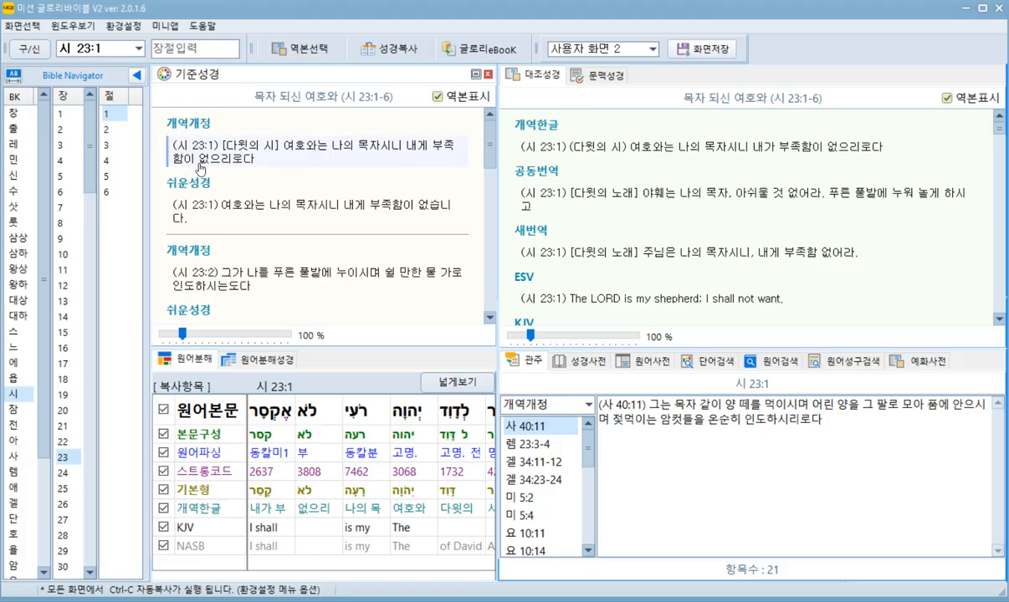
Step: Remove the 쉬운성경 version from the 기준성경 version list and close the version selection
click(292, 50)
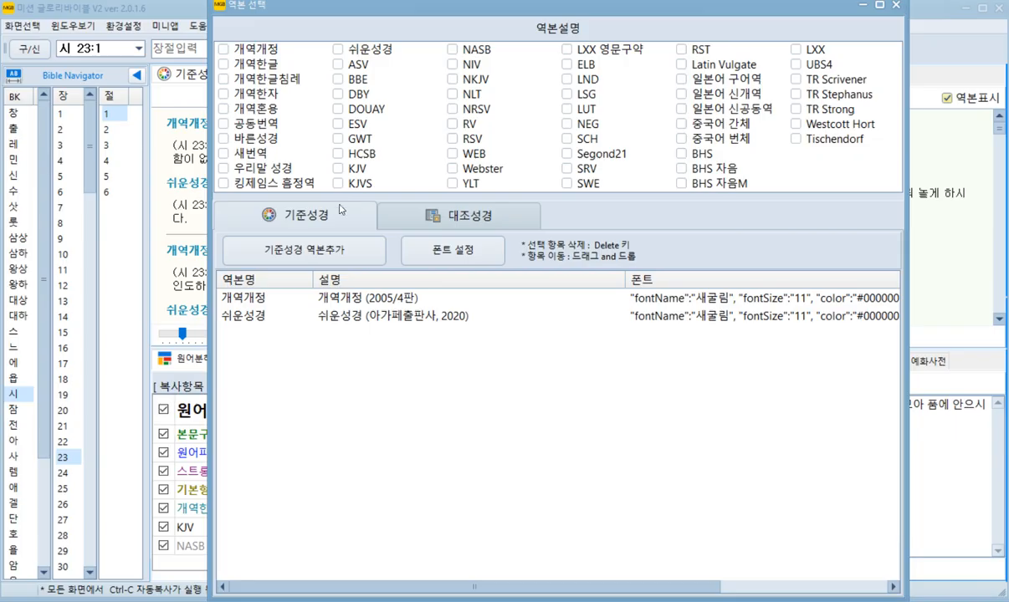
click(247, 325)
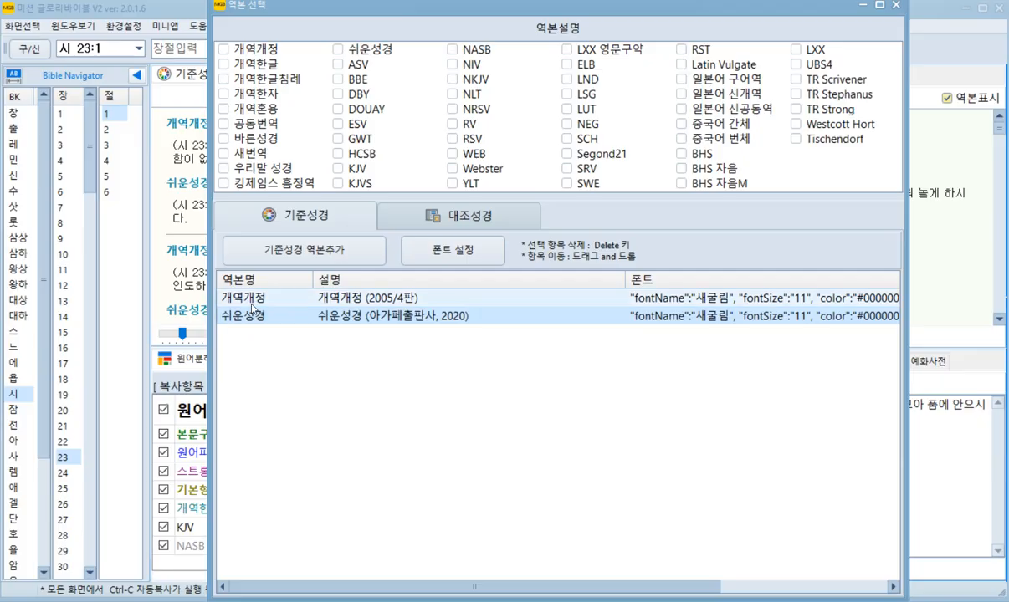
key(Delete)
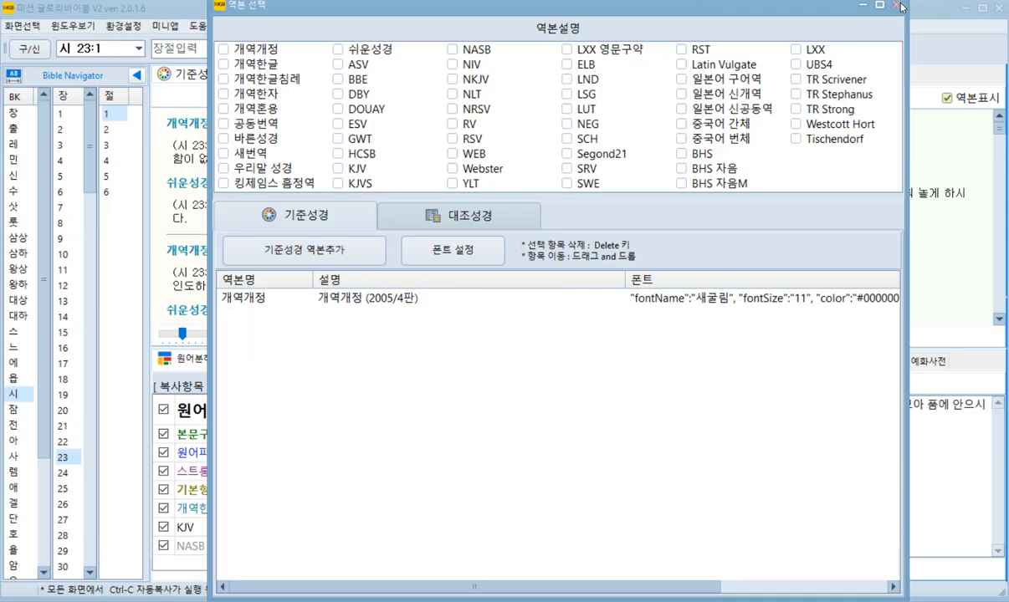
key(Escape)
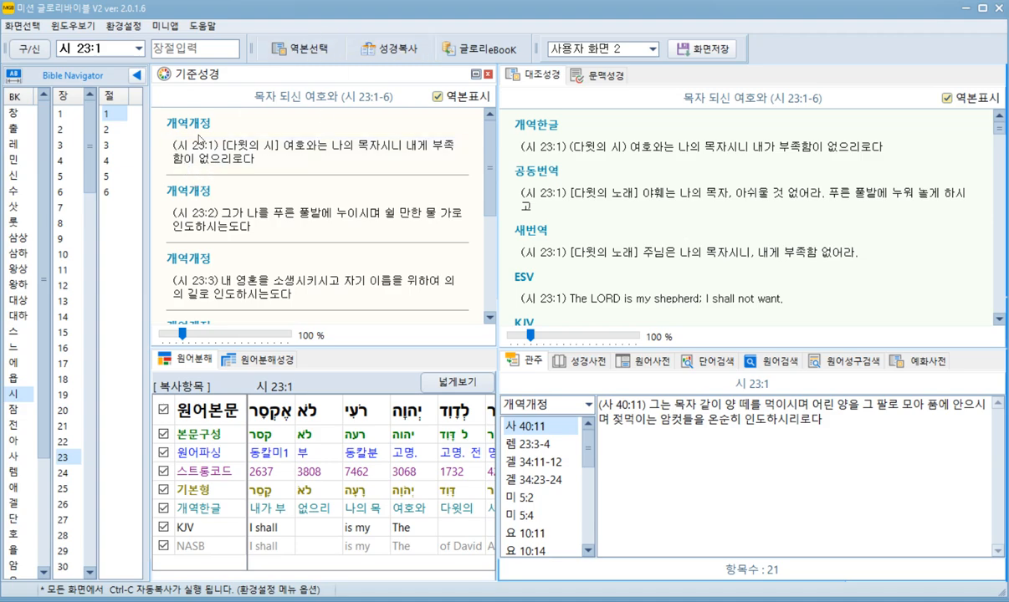
Step: Open the 성경복사 tool, disable the 역본표시 option, and apply the settings to the preview
click(393, 51)
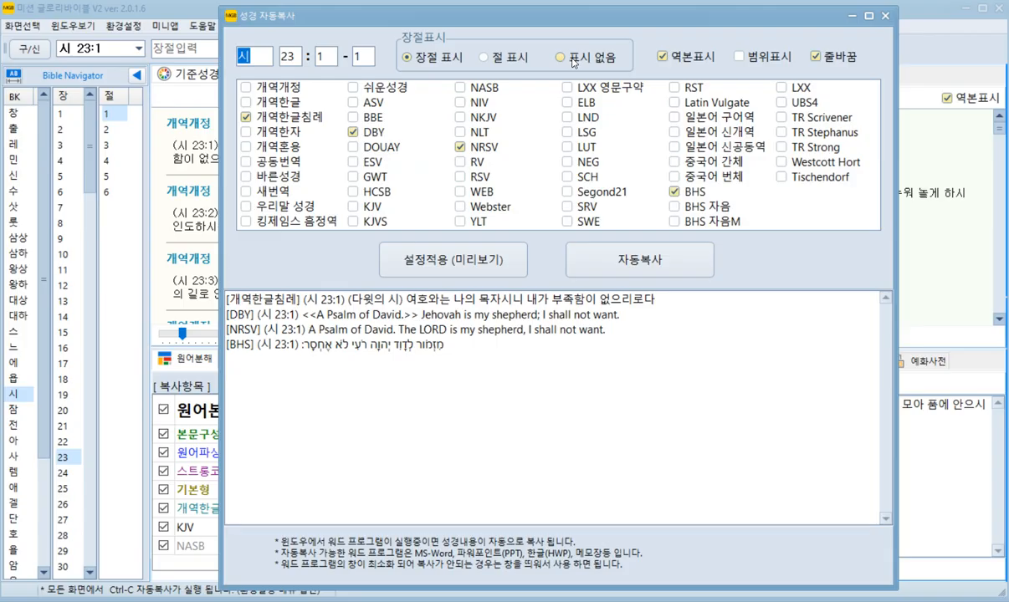
click(663, 59)
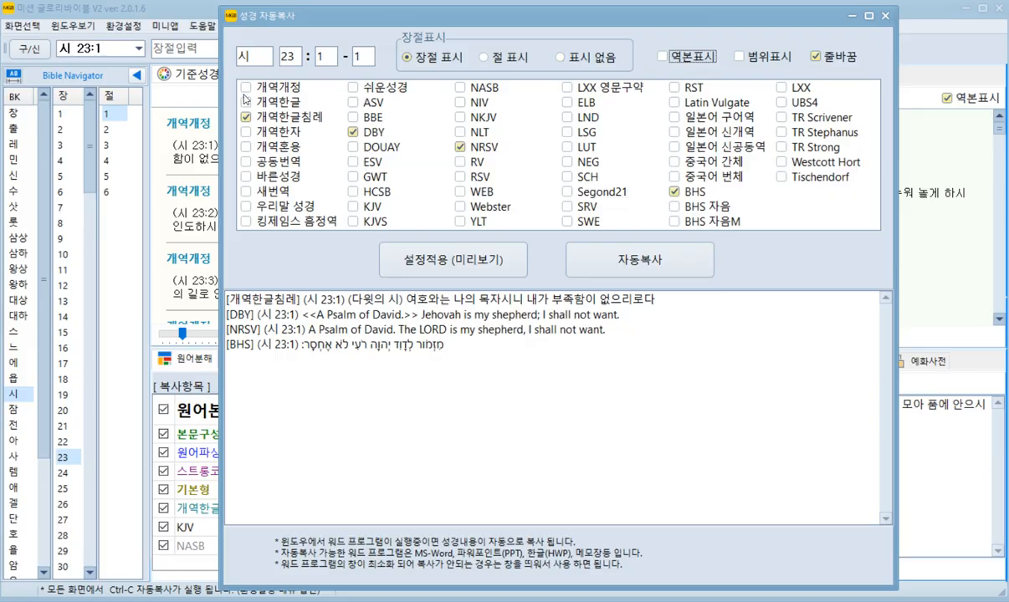
click(432, 264)
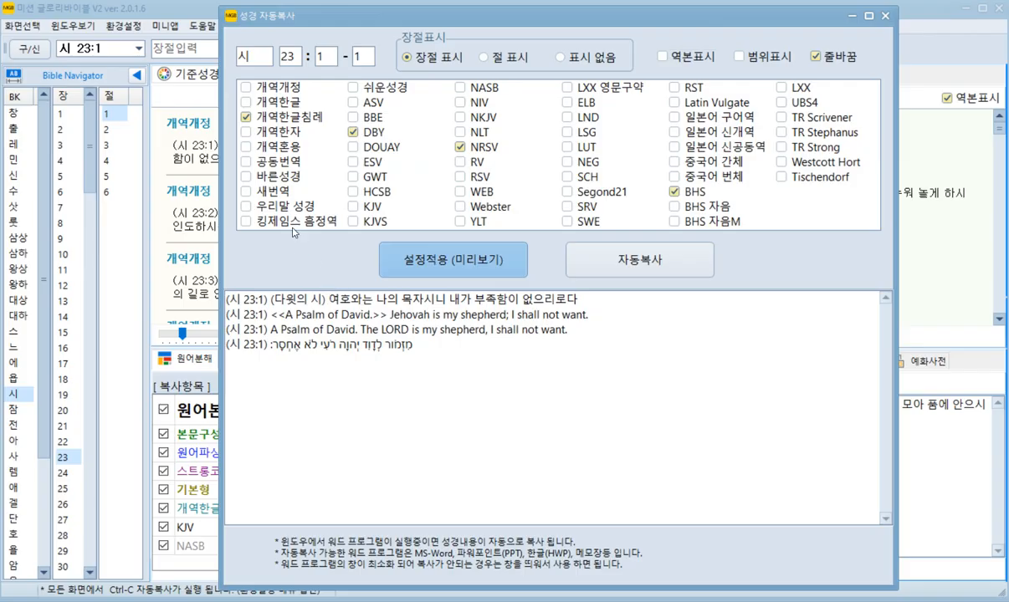
Step: Deselect 개역한글침례, DBY, NRSV and BHS, select only 개역개정, and update the copy preview
click(240, 117)
click(341, 130)
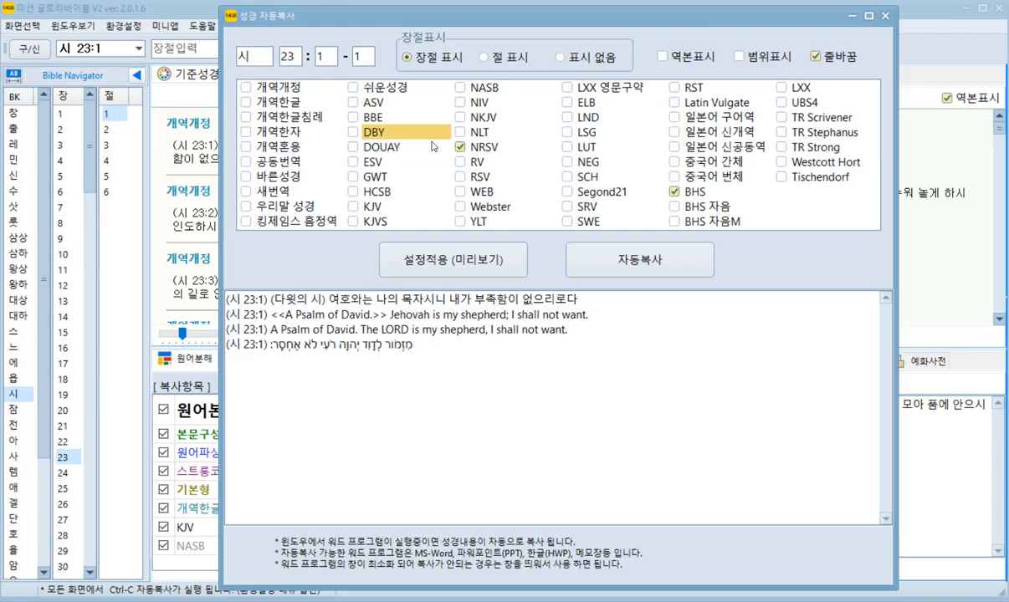
click(441, 139)
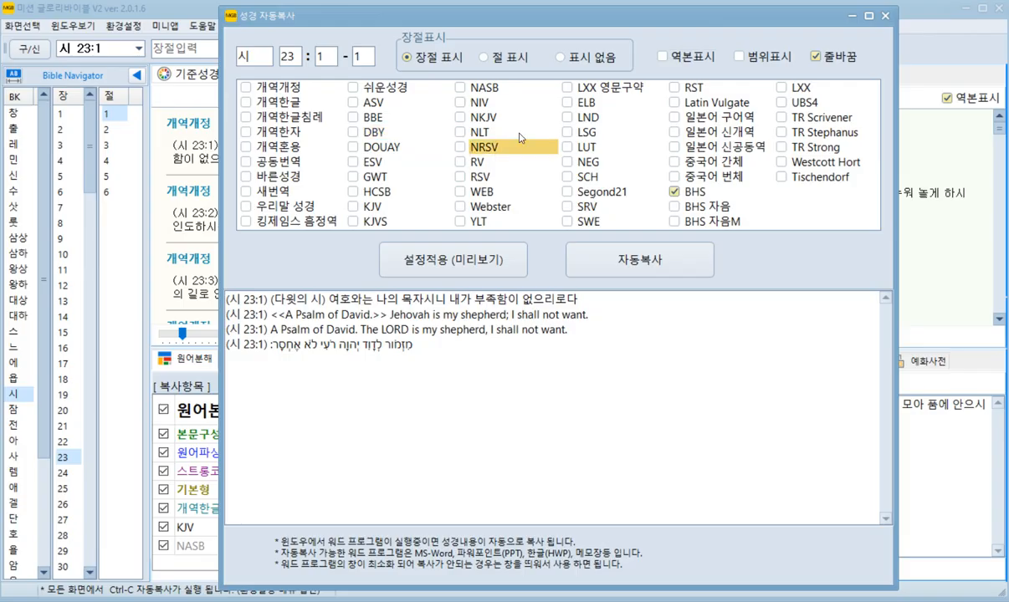
click(675, 191)
click(241, 87)
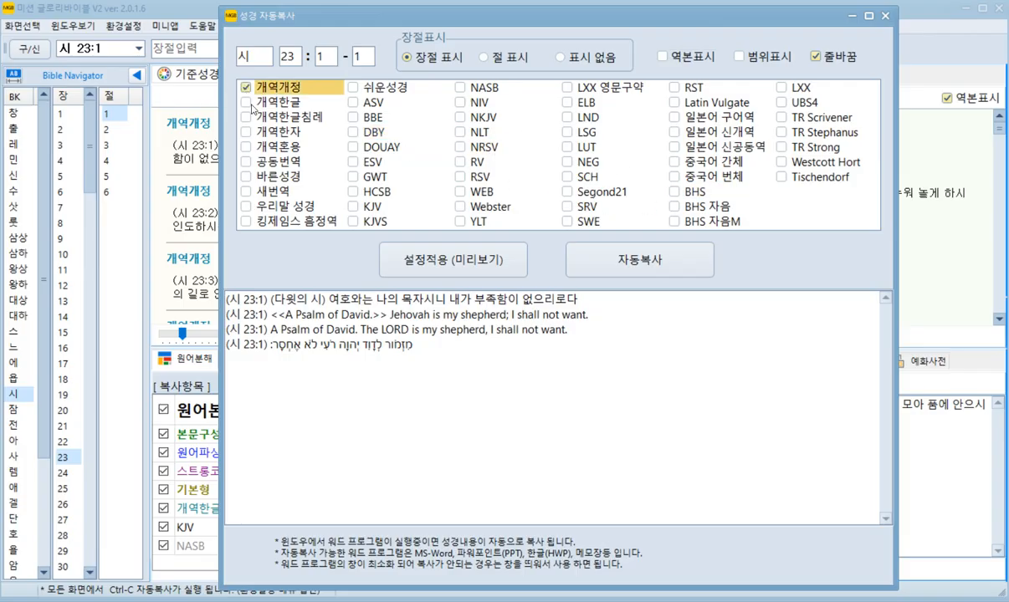
click(388, 251)
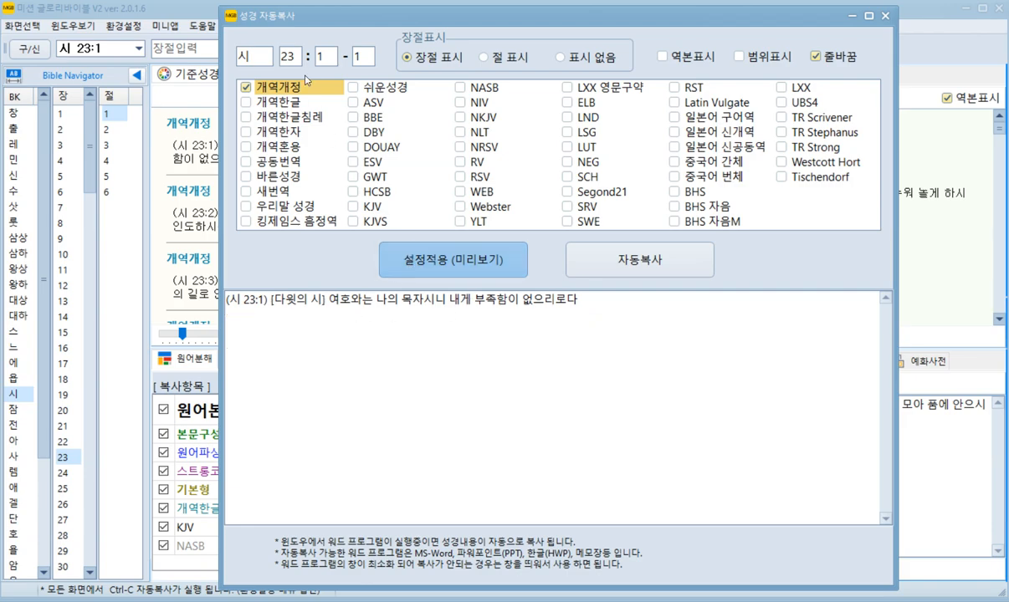
Step: Extend the copy range to verses 1-6, enable 범위표시, and preview the passage
drag(361, 56, 341, 57)
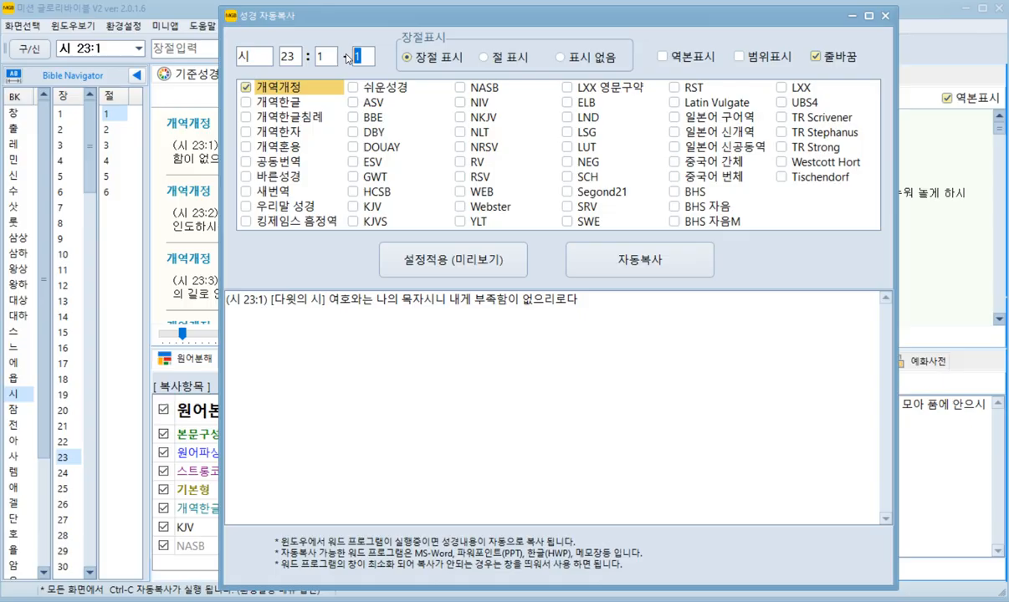
text(6)
click(739, 60)
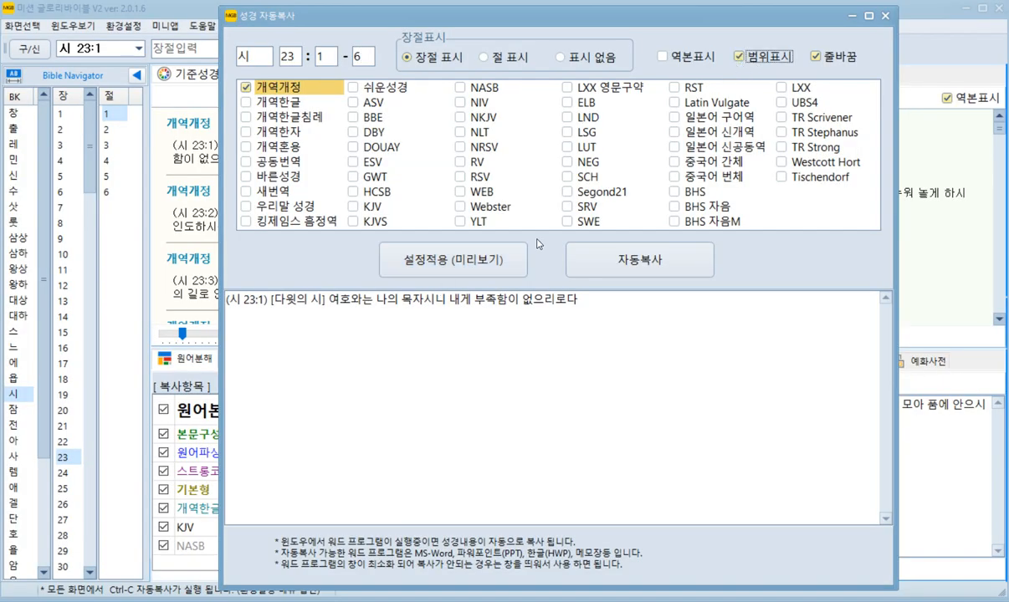
click(437, 263)
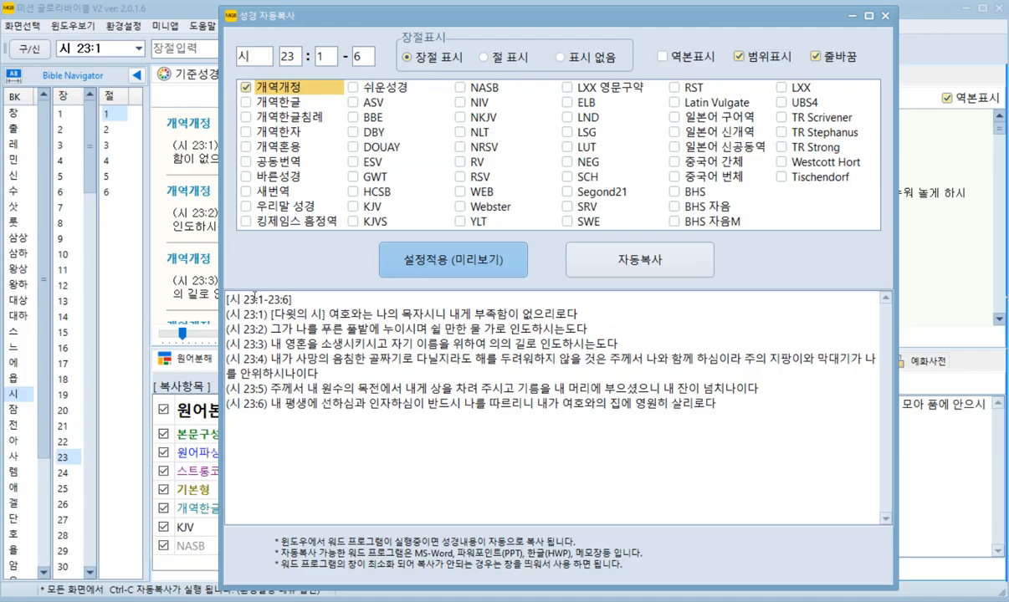
Step: Turn off 범위표시, refresh the preview, and auto-copy 시 23:1-6 into the blank 한글 document
click(739, 56)
click(416, 250)
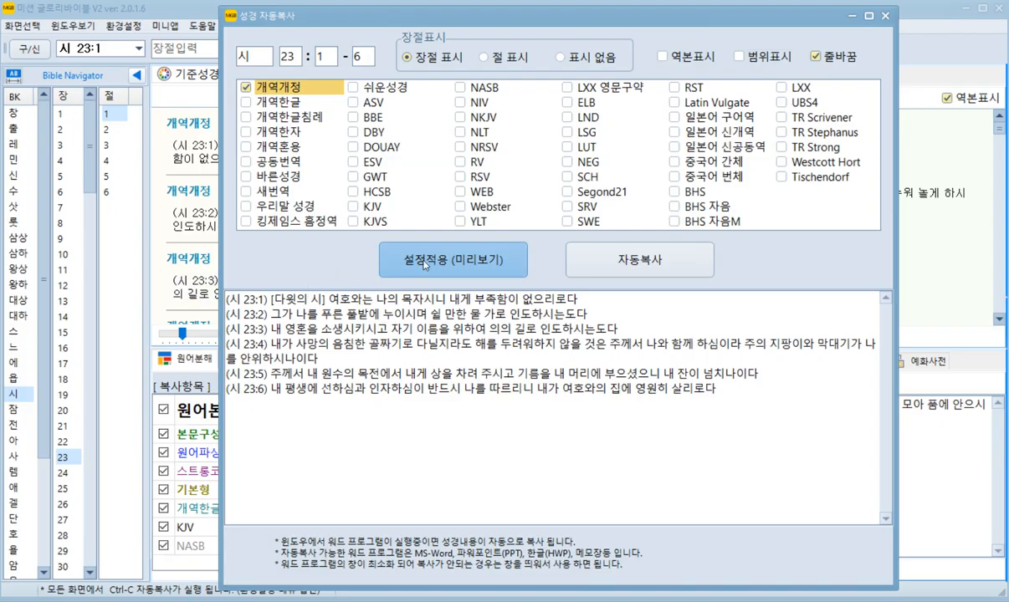
click(639, 263)
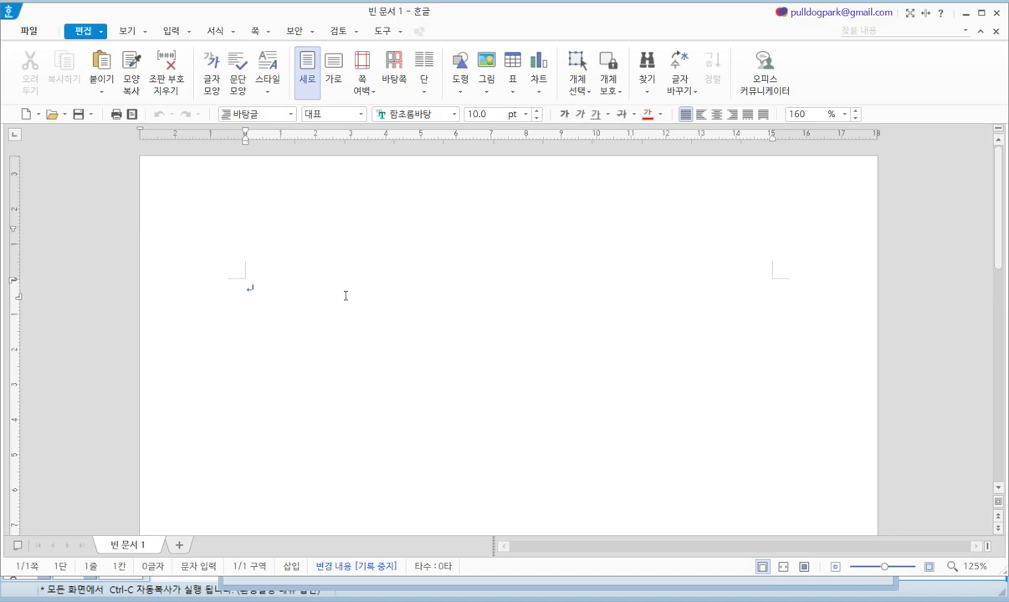
text((시 23:1) [다윗의 시] 여호와는 나의 목자시니 내게 부족함이 없으리로다 (시 23:2) 그가 나를 푸른 풀밭에 누이시며 쉴 만한 물 가로 인도하시는도다 (시 23:3) 내 영혼을 소생시키시고 자기 이름을 위하여 의의 길로 인도하시는도다 (시 23:4) 내가 사망의 음침한 골짜기로 다닐지라도 해를 두려워하지 않을 것은 주께서 나와 함께 하심이라 주의 지팡이와 막대기가 나를 안위하시나이다 (시 23:5) 주께서 내 원수의 목전에서 내게 상을 차려 주시고 기름을 내 머리에 부으셨으니 내 잔이 넘치나이다 (시 23:6) 내 평생에 선하심과 인자하심이 반드시 나를 따르리니 내가 여호와의 집에 영원히 살리로다)
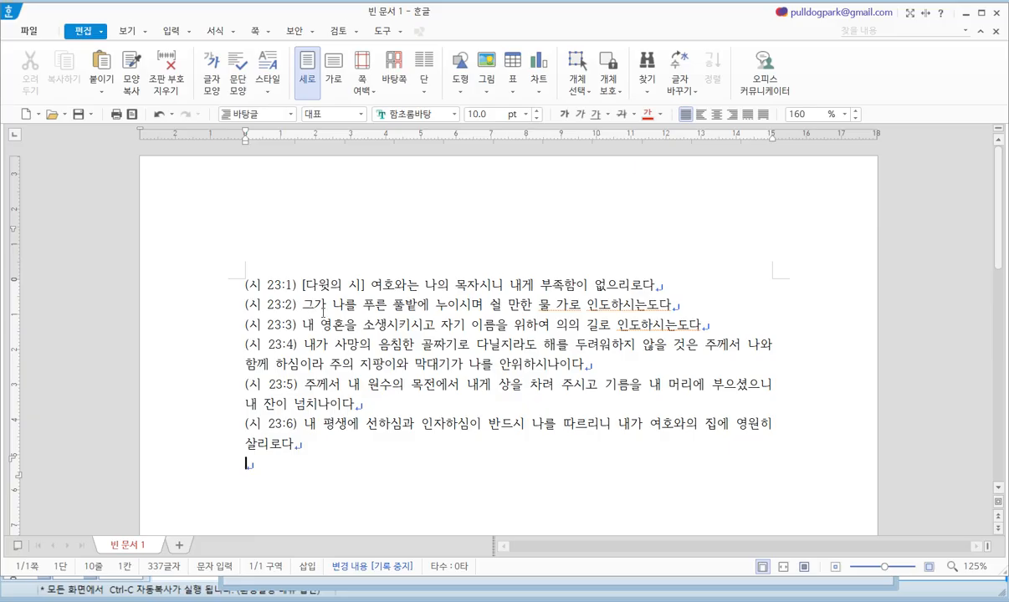
Step: Delete all the copied verses from the 한글 document and return to the Bible copy window
key(ctrl+a)
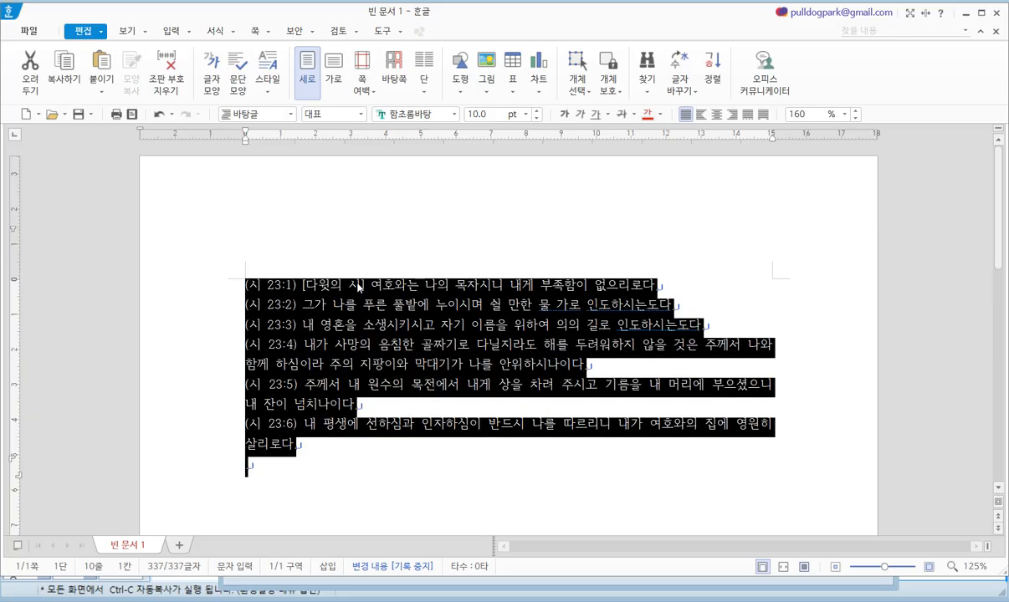
key(Delete)
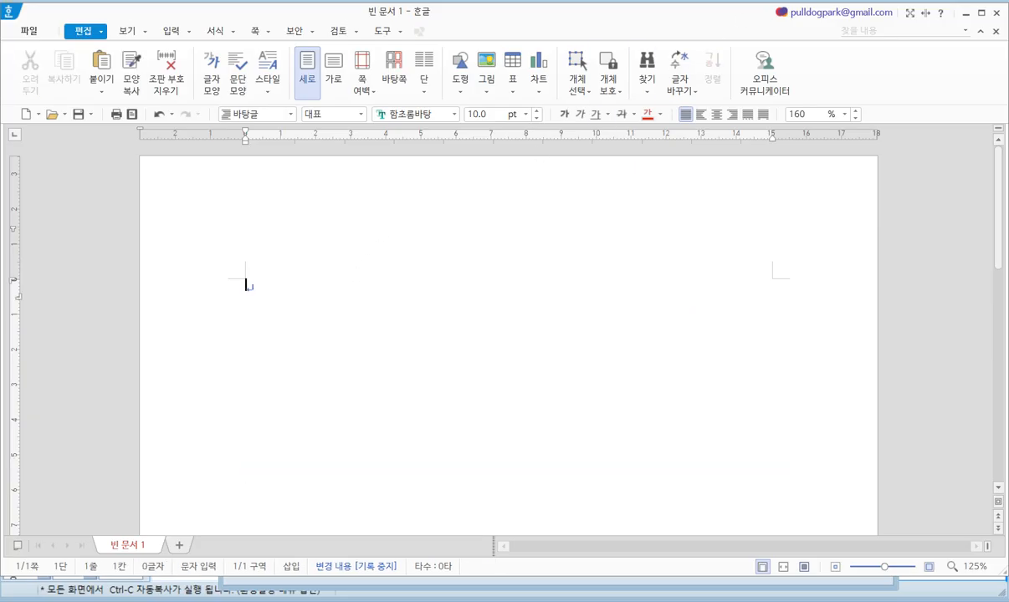
click(963, 13)
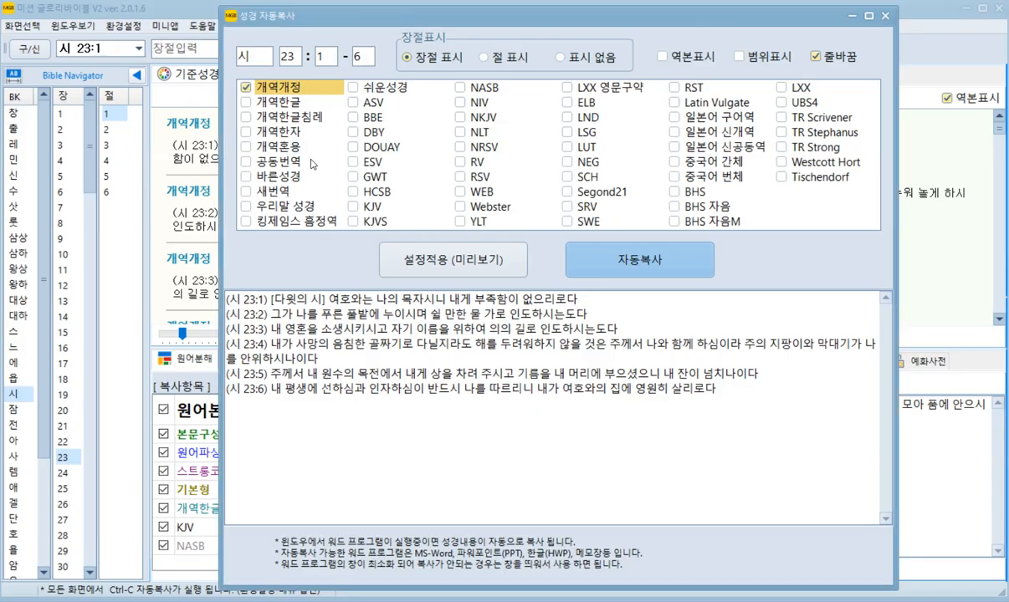
Step: Add the 개역한글, 쉬운성경, 새번역, NIV, ESV and BHS versions to the copy selection
click(246, 103)
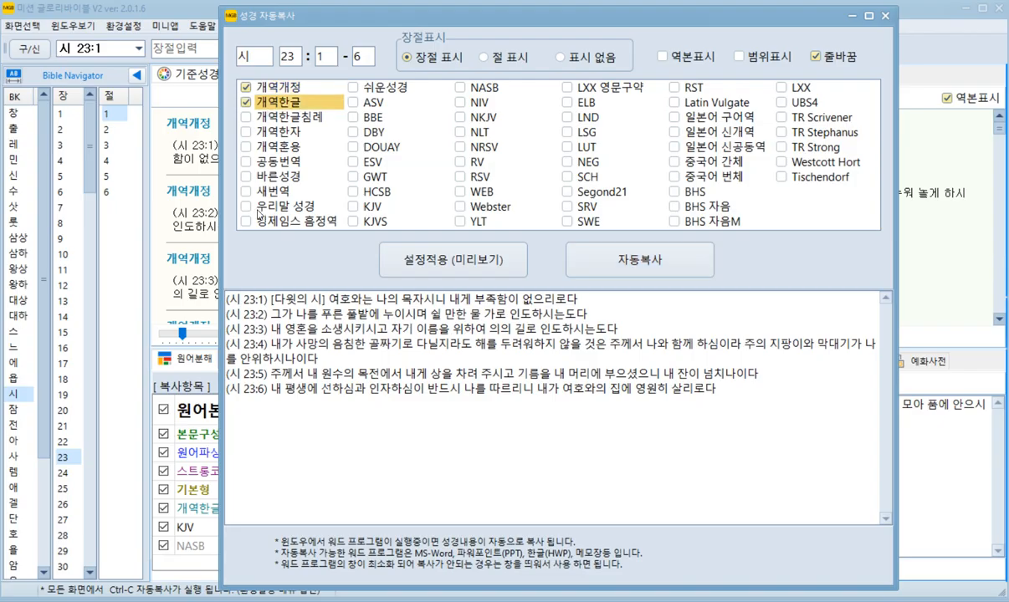
click(354, 88)
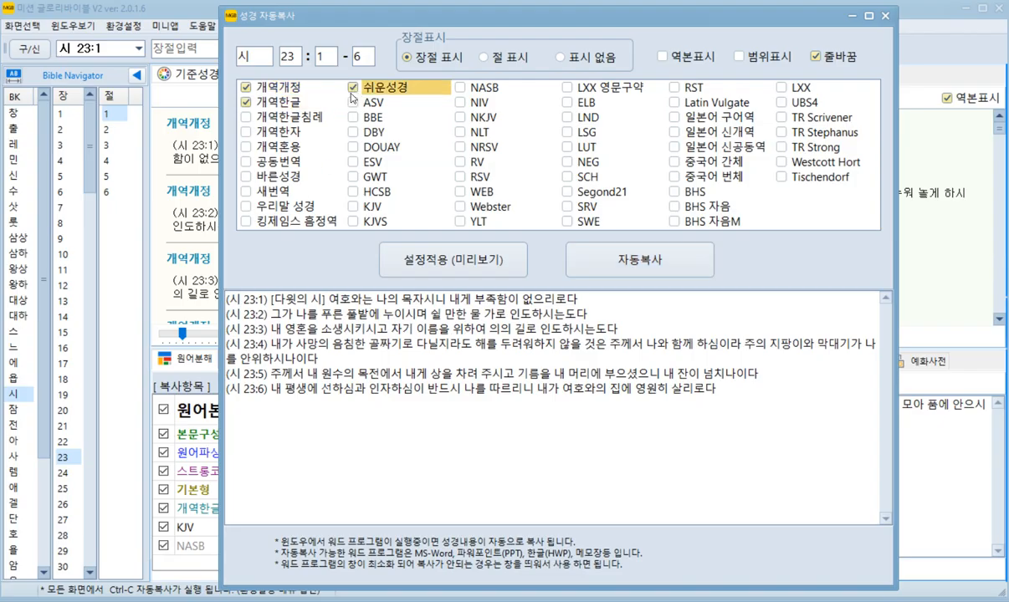
click(245, 191)
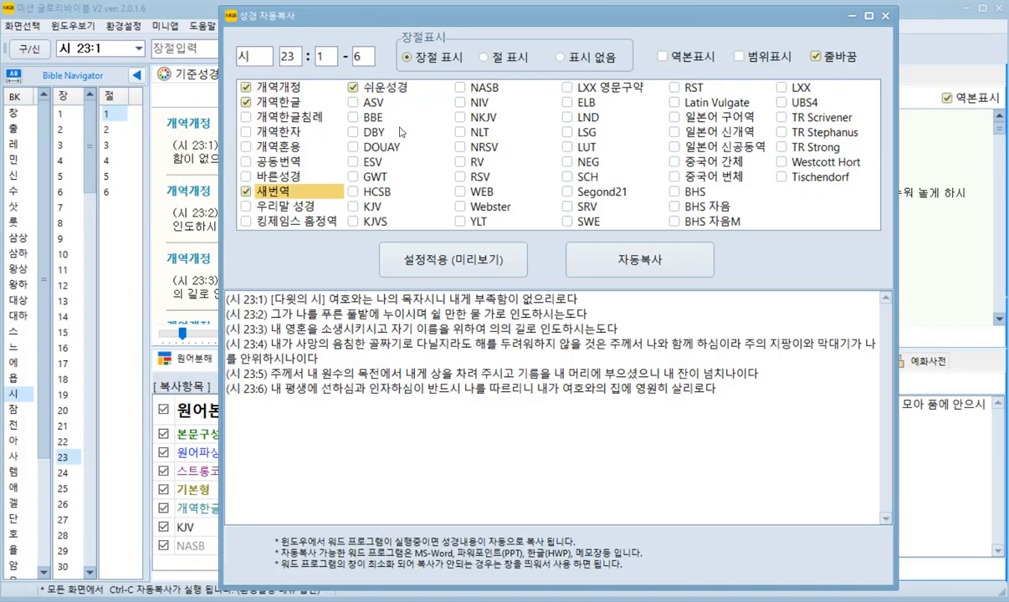
click(462, 102)
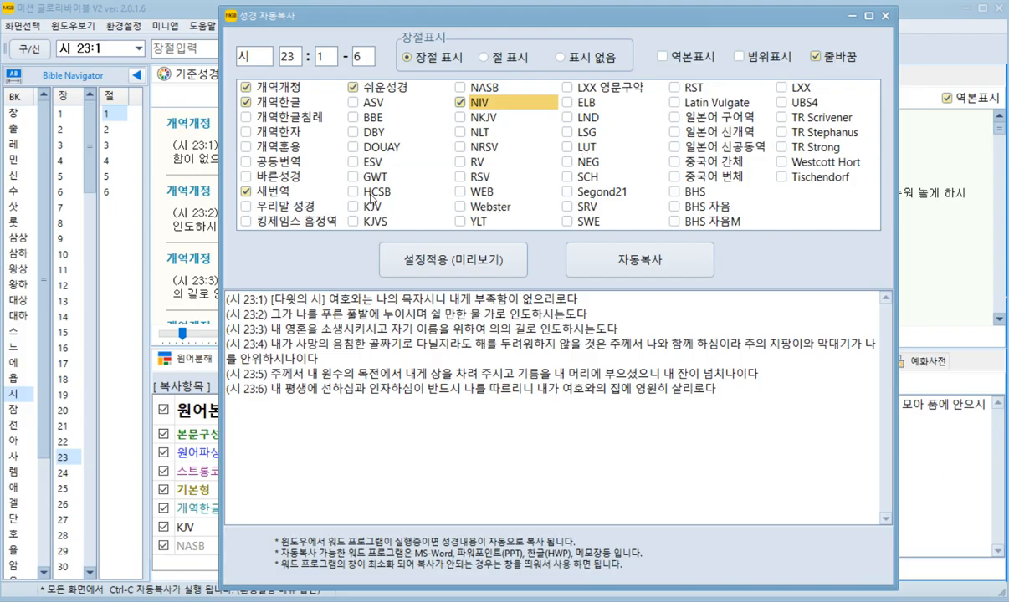
click(348, 159)
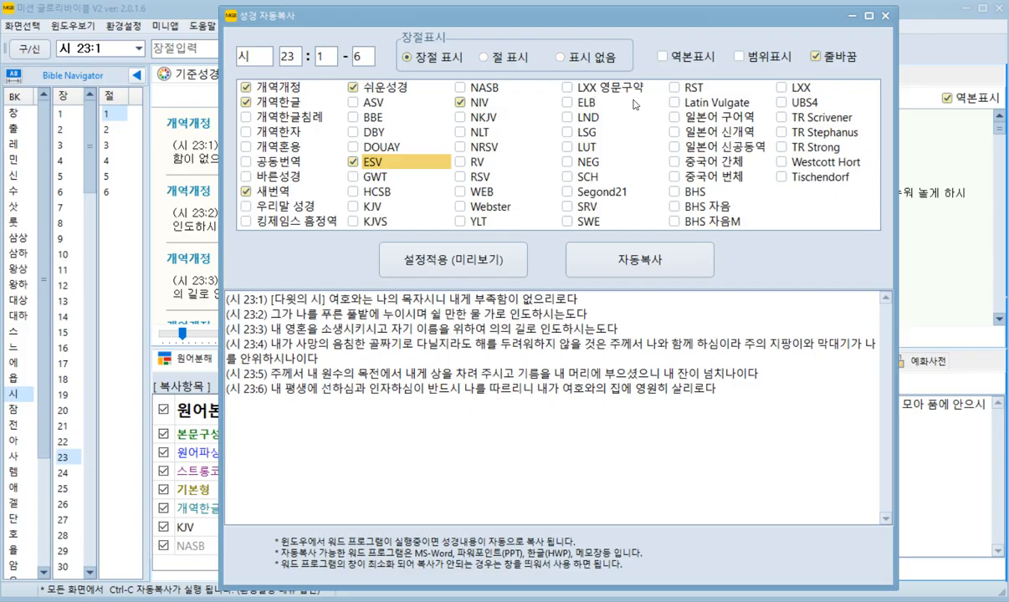
click(679, 191)
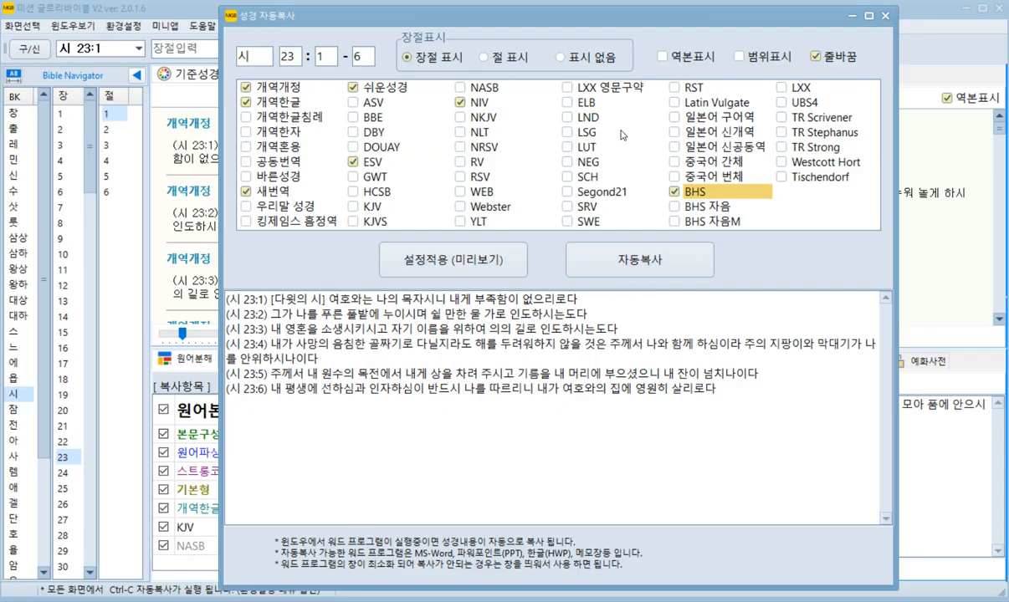
Step: Enable 역본표시 and 범위표시, then preview the 시 23:1-6 text in all selected versions
click(662, 56)
click(741, 59)
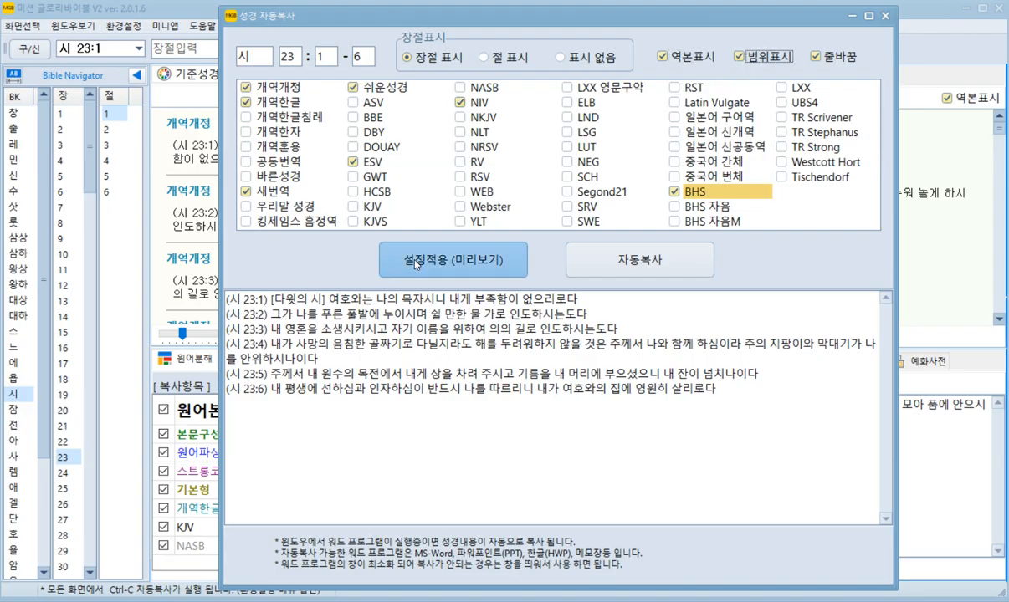
click(416, 261)
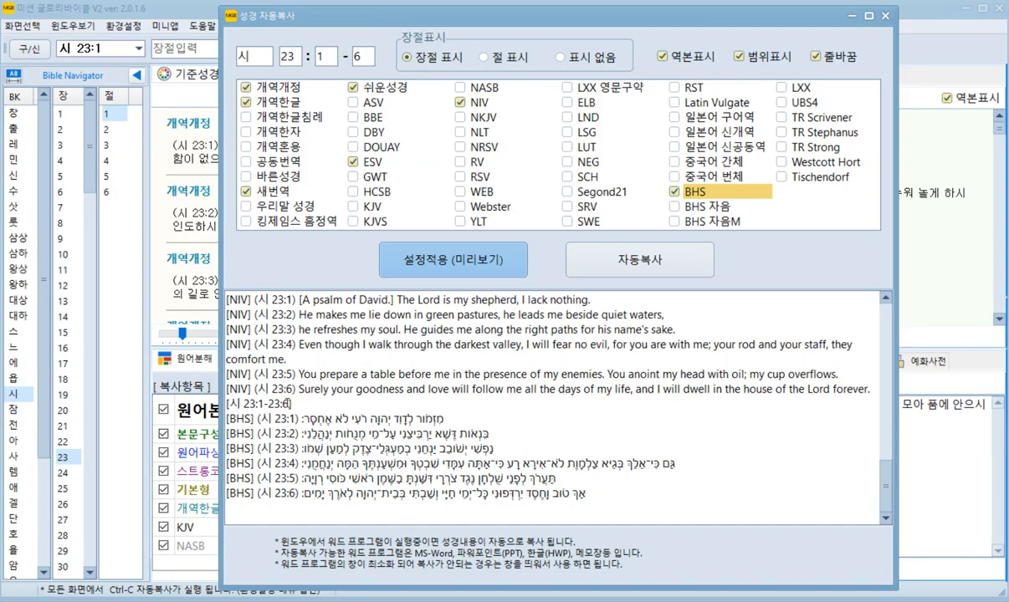
scroll(304, 373, up, 2)
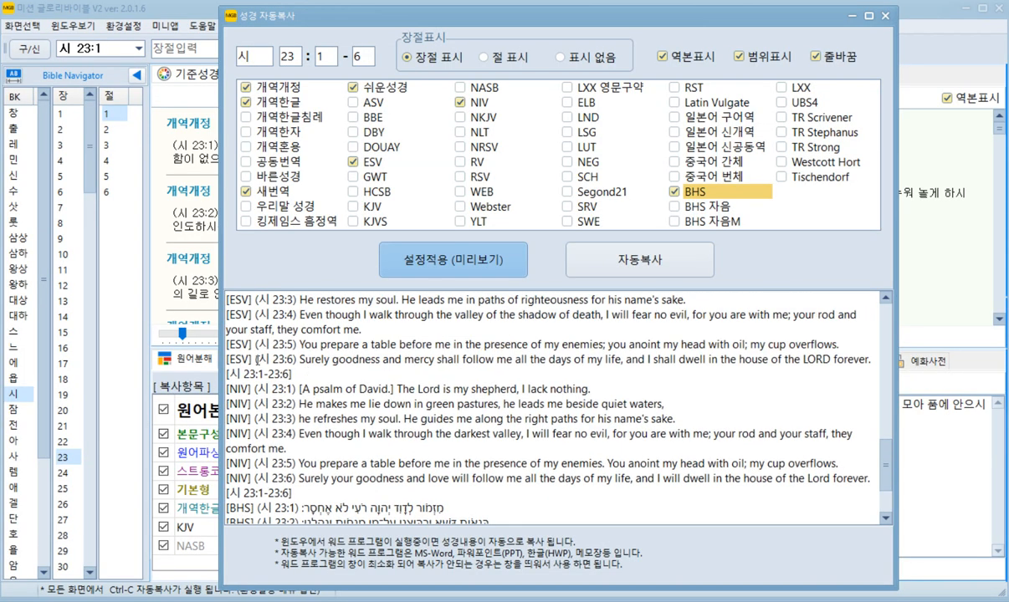
scroll(240, 342, up, 2)
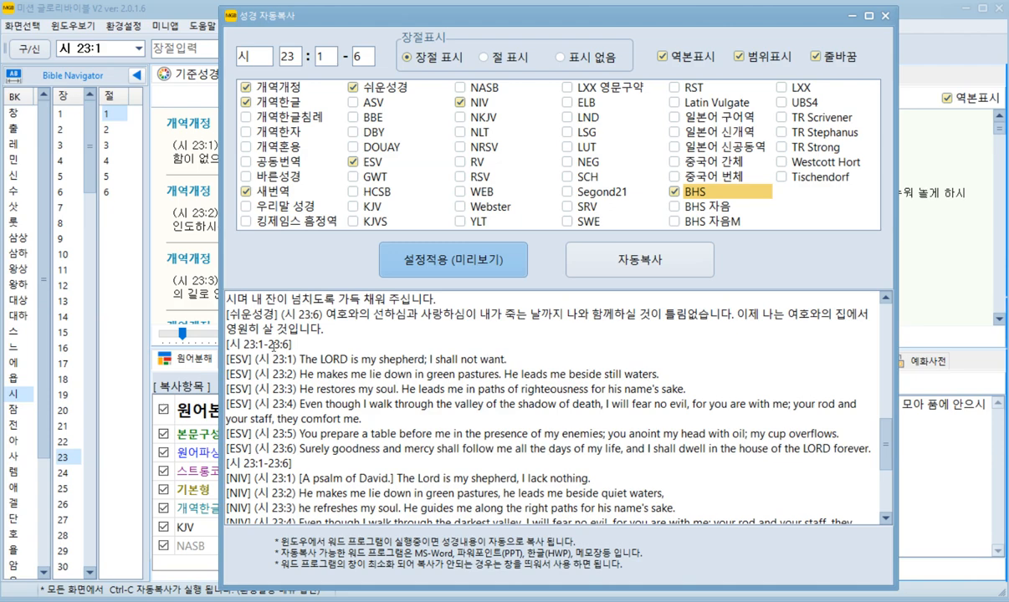
Step: Turn off 범위표시, refresh the preview, and auto-copy 시 23:1-6 in all selected versions into the 한글 document
click(741, 60)
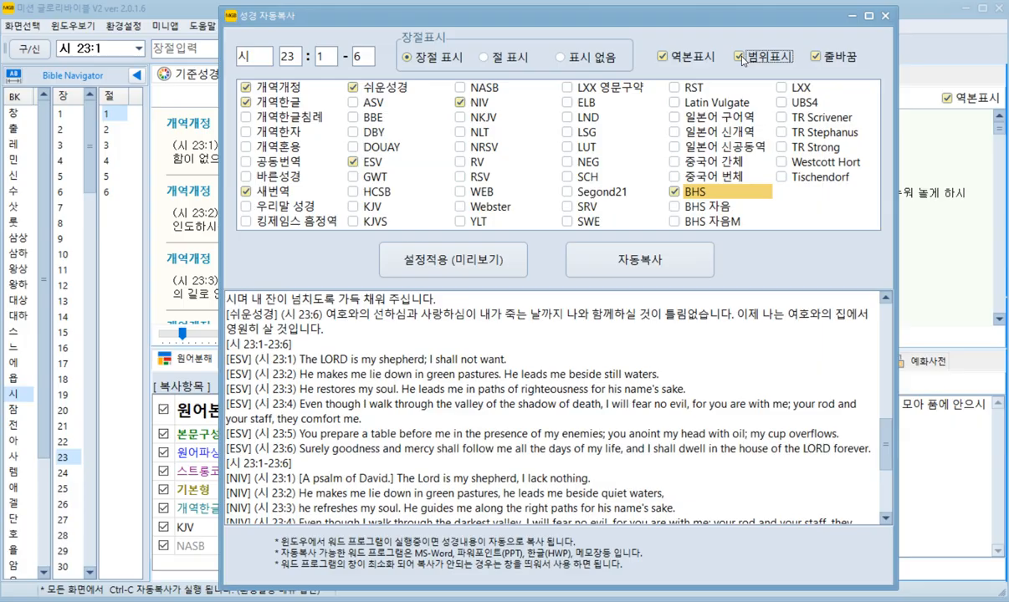
click(450, 271)
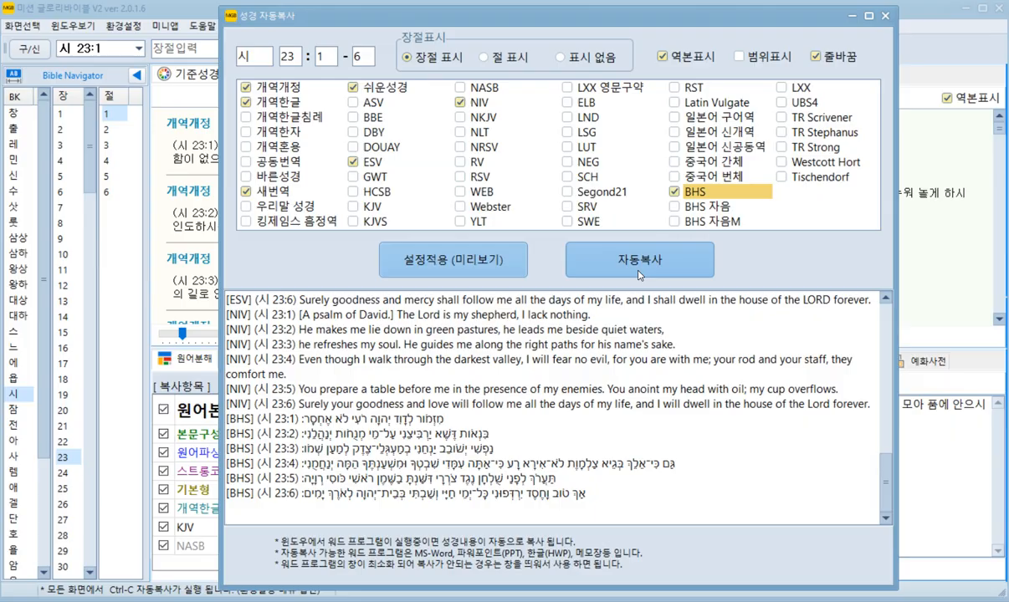
click(639, 259)
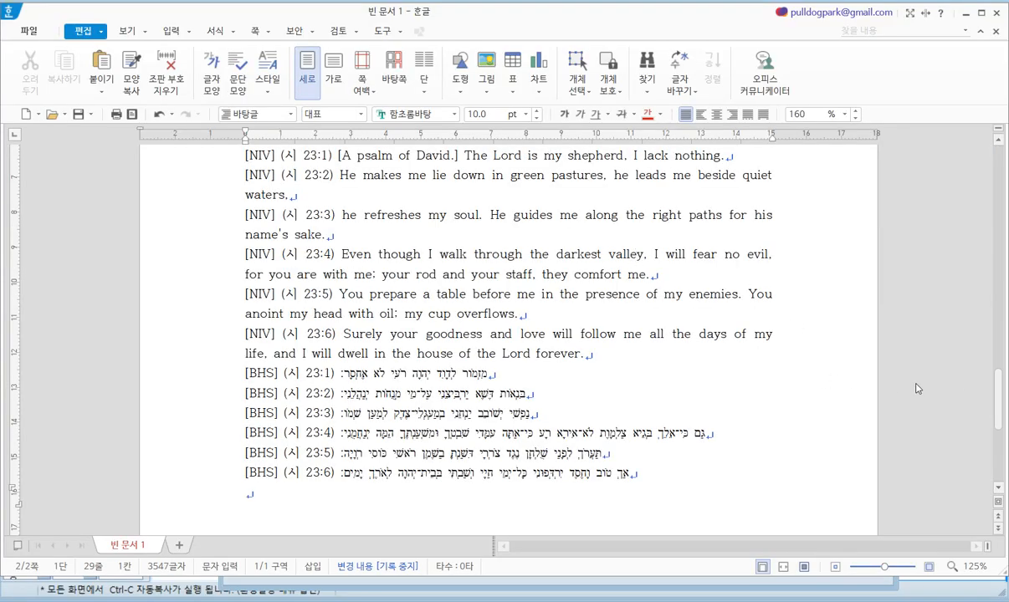
Step: Review the copied 시 23:1-6 text in the 한글 document from the first Korean version through the BHS verses
drag(998, 400, 962, 154)
scroll(275, 297, down, 1)
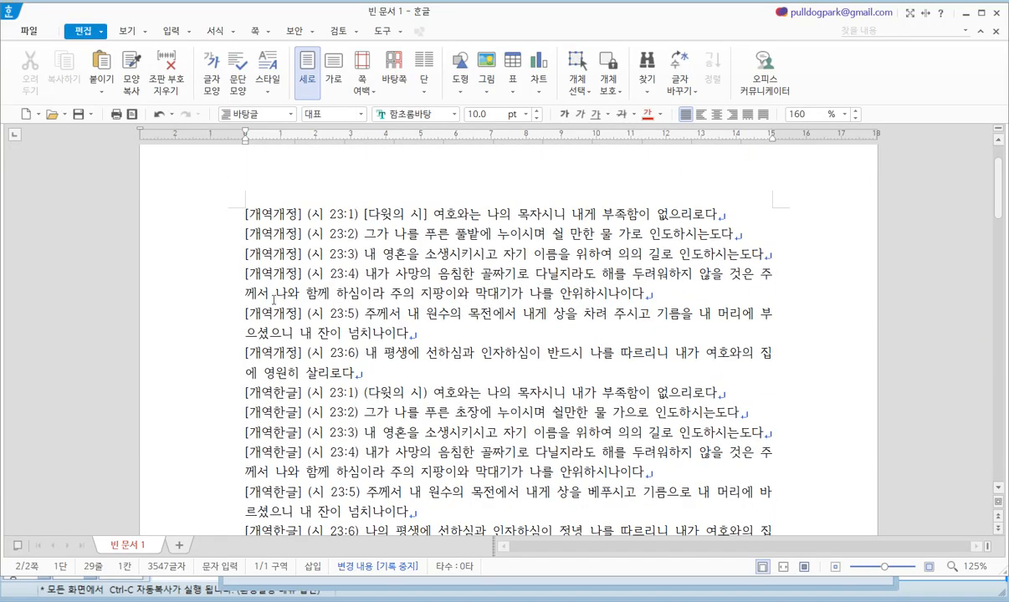
scroll(299, 274, down, 2)
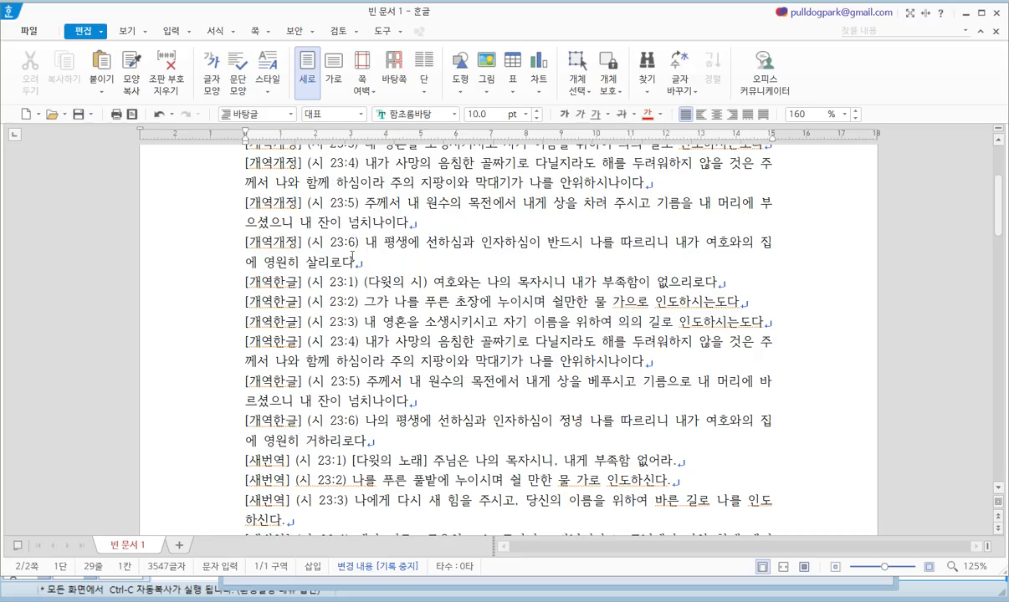
scroll(352, 257, down, 3)
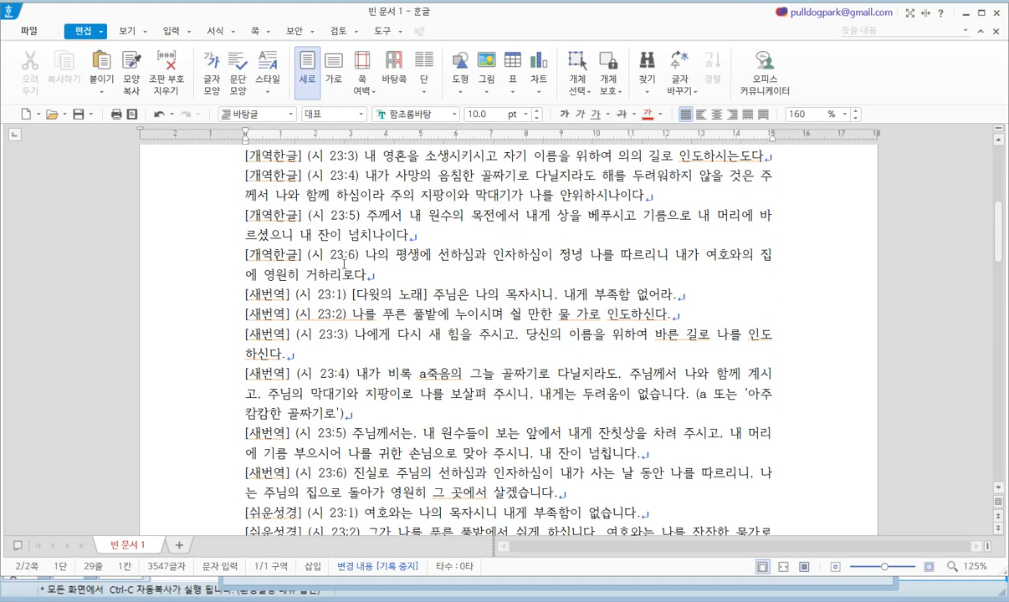
scroll(343, 264, down, 2)
scroll(337, 270, up, 4)
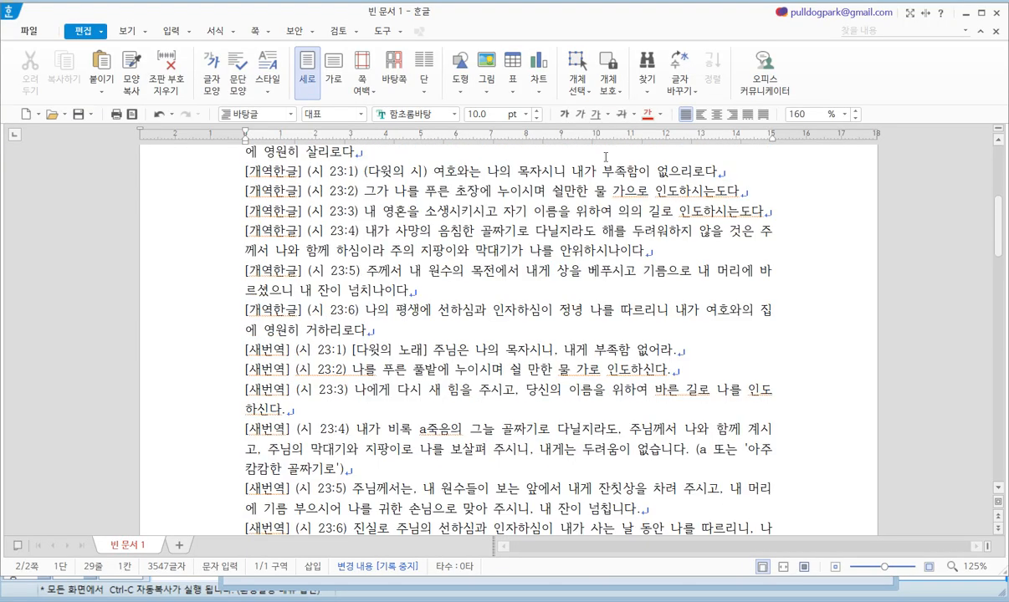
scroll(376, 331, down, 8)
scroll(395, 352, down, 6)
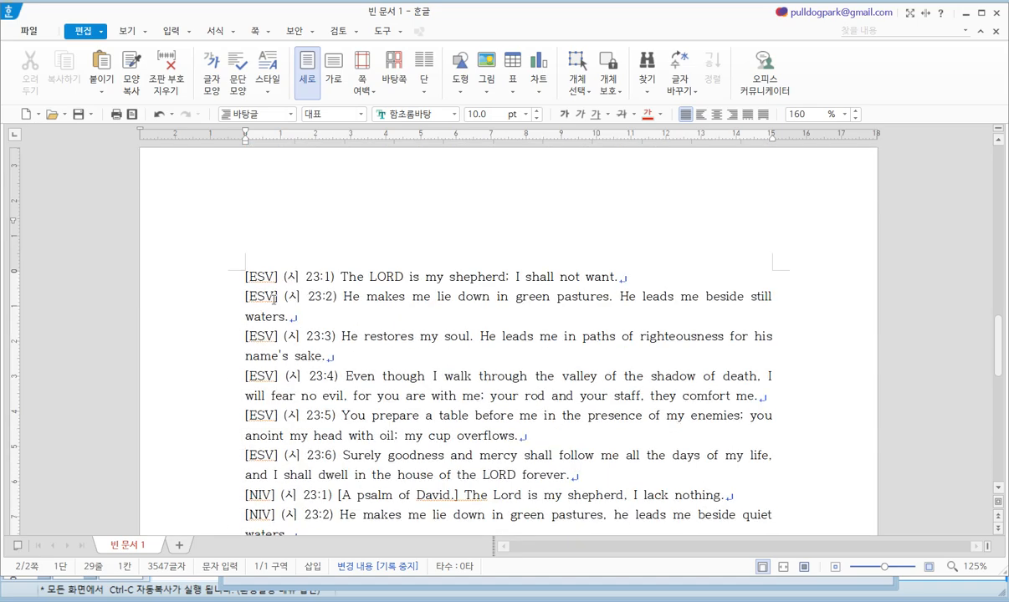
scroll(291, 281, up, 3)
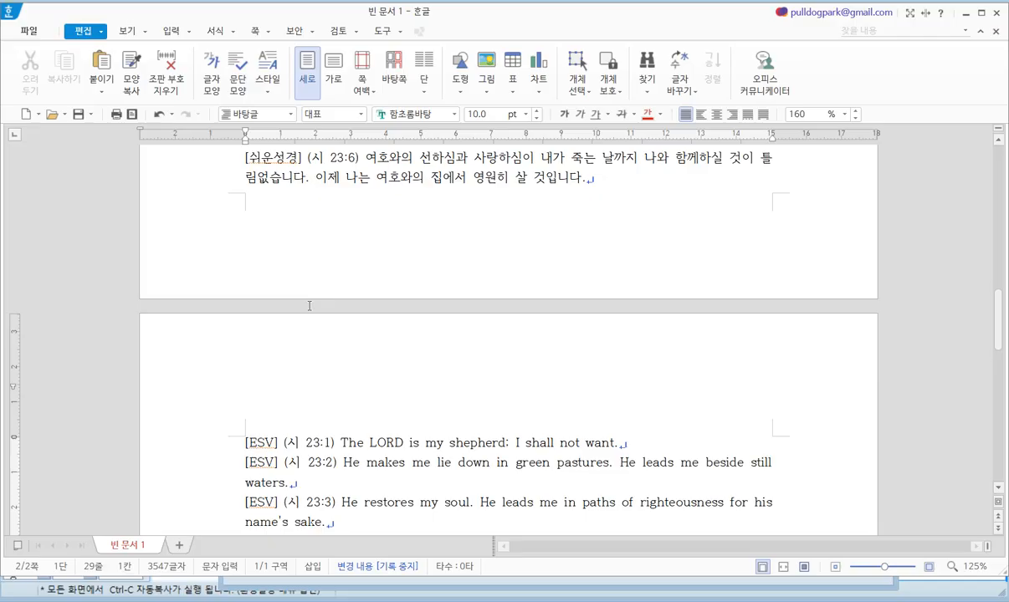
scroll(307, 311, down, 8)
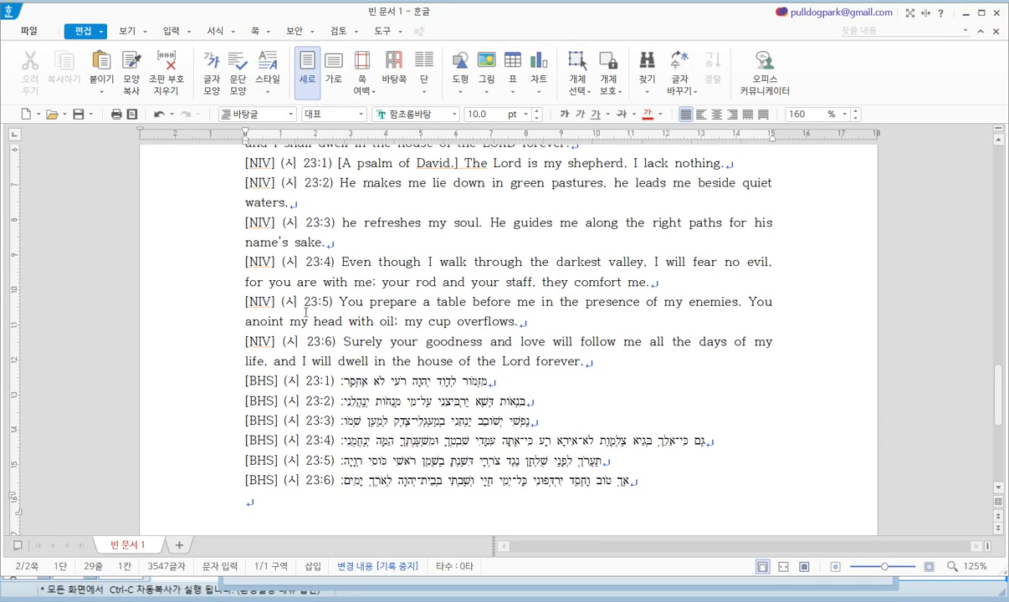
scroll(232, 314, up, 3)
scroll(285, 371, down, 1)
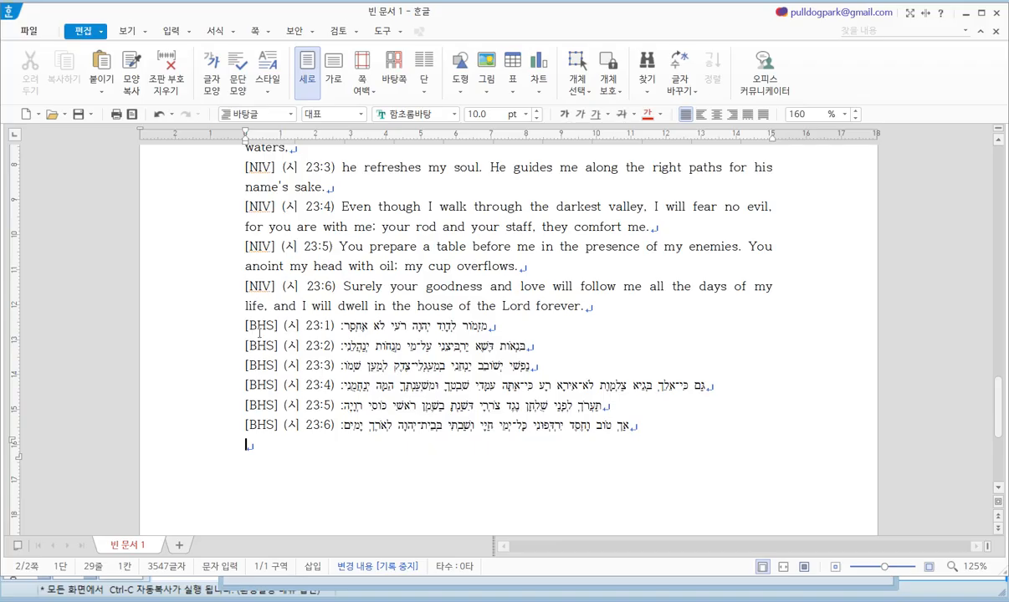
Step: Clear all the multi-version text from the 한글 document and go back to the 성경 자동복사 window
key(Hangul)
key(ctrl+a)
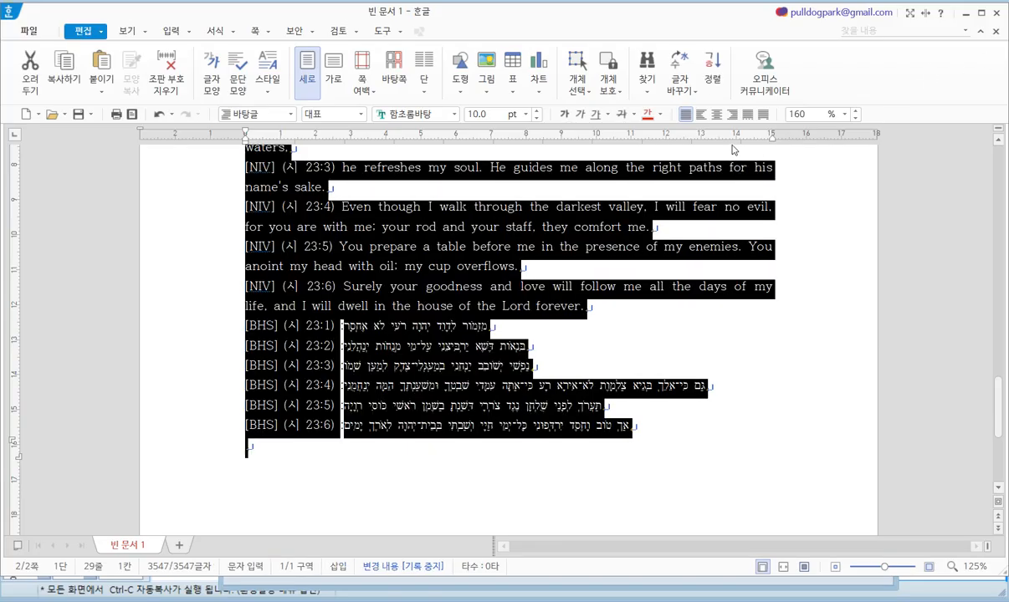
key(Delete)
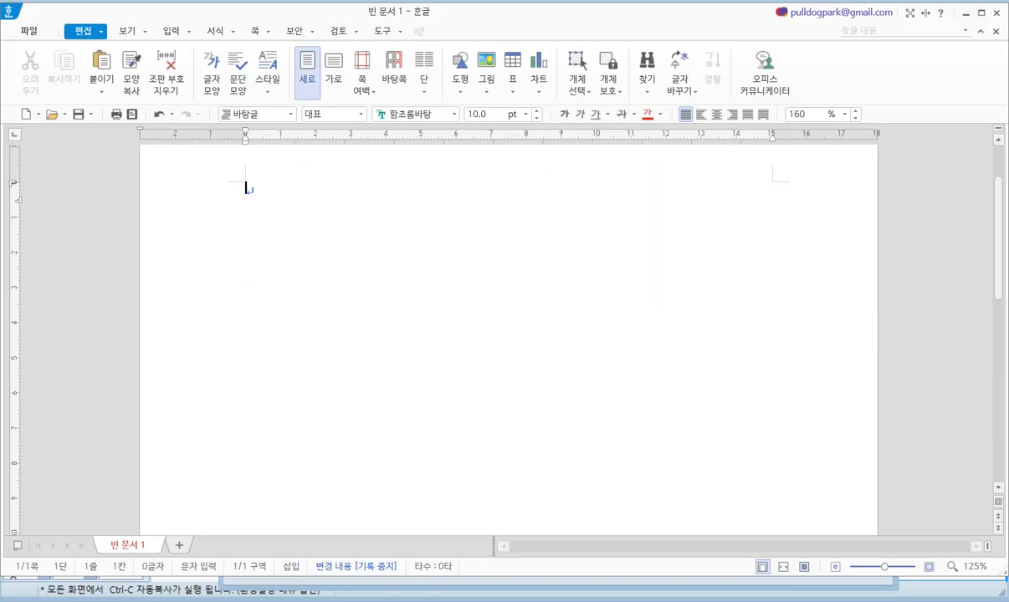
click(964, 18)
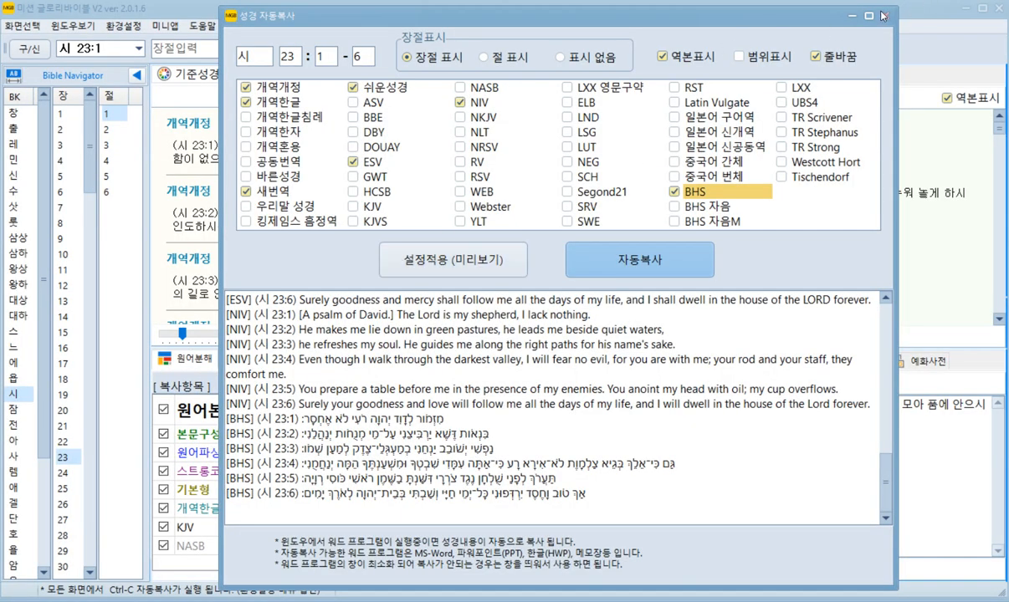
Step: Deselect the 개역한글, 새번역, ESV, 쉬운성경, NIV and BHS versions, leaving only 개역개정 selected
click(244, 103)
click(247, 189)
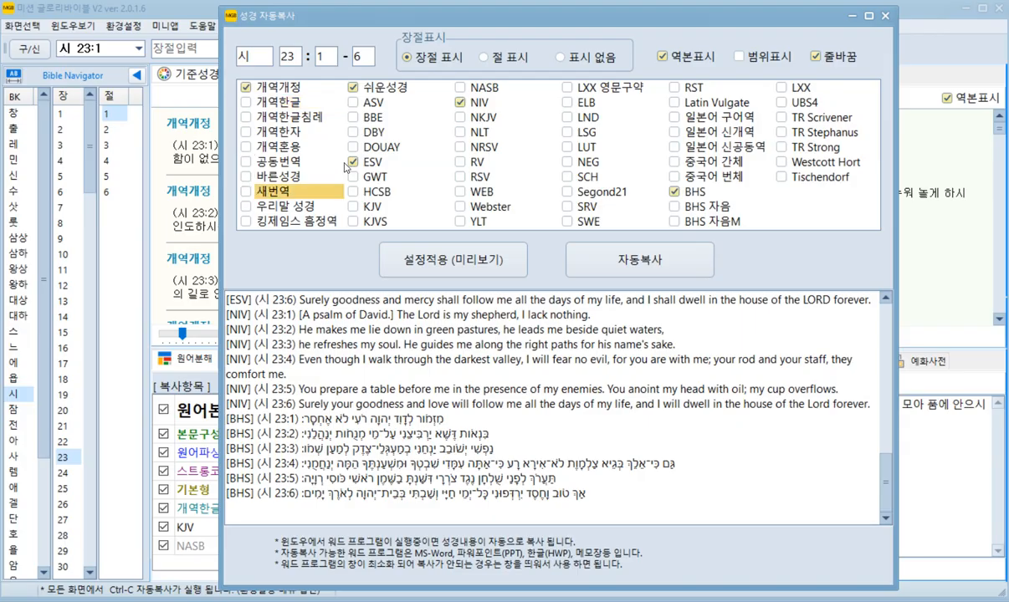
click(350, 164)
click(353, 87)
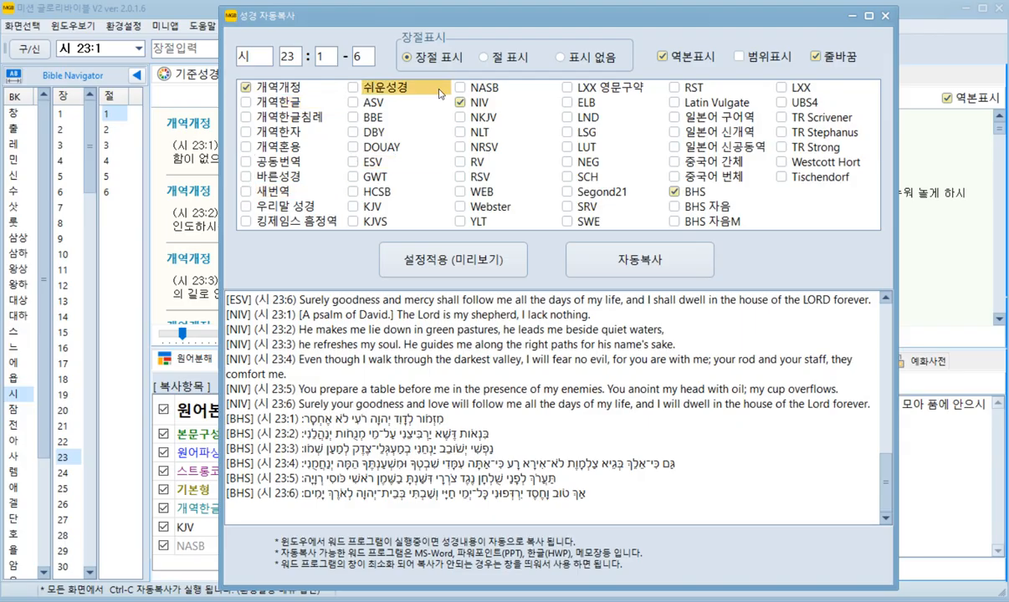
click(463, 101)
click(676, 191)
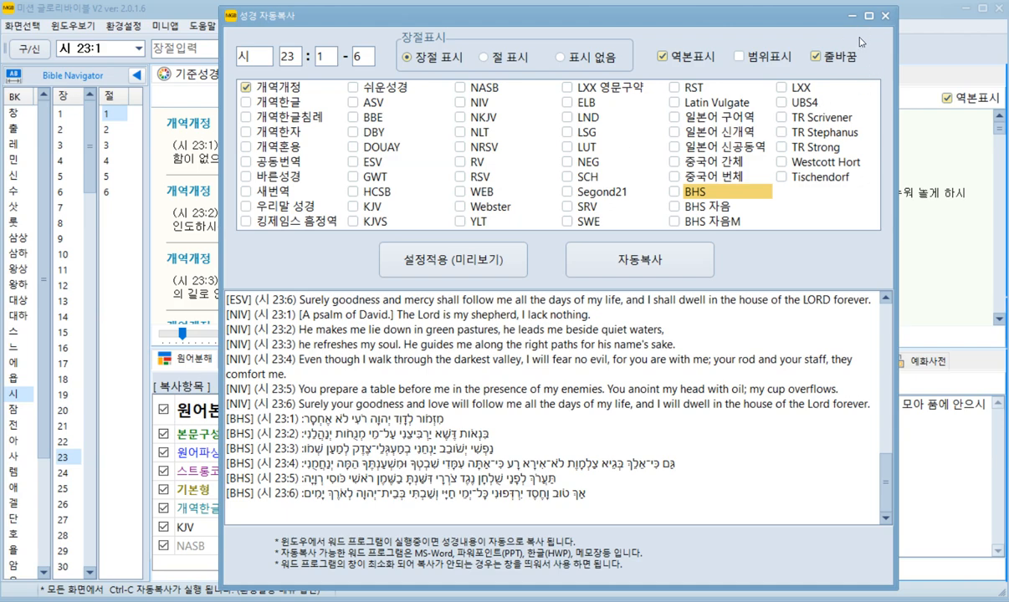
Step: Turn off 역본표시, refresh the preview with these settings, and close the 성경 자동복사 window
click(675, 60)
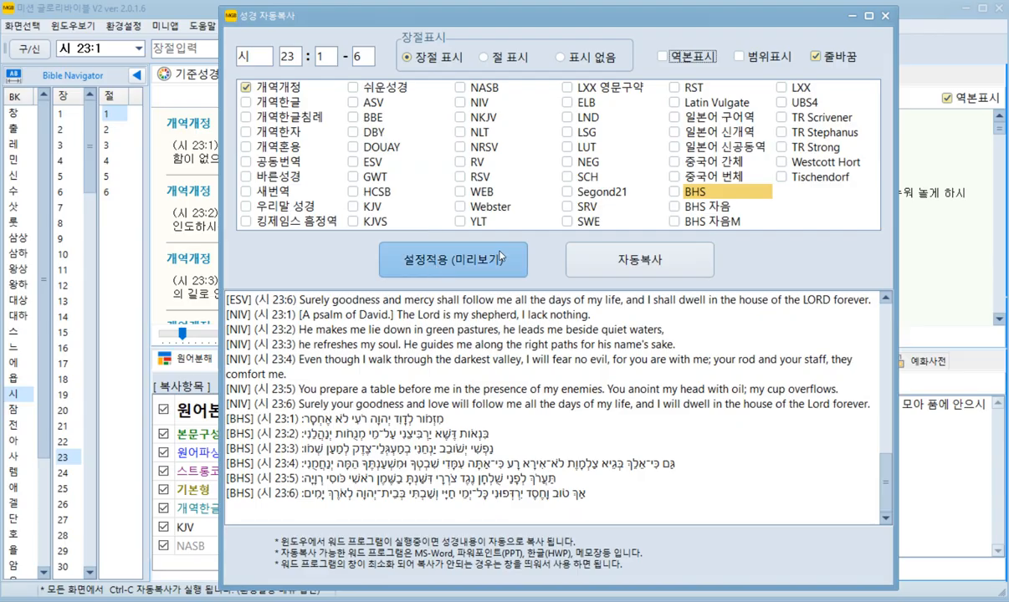
click(400, 248)
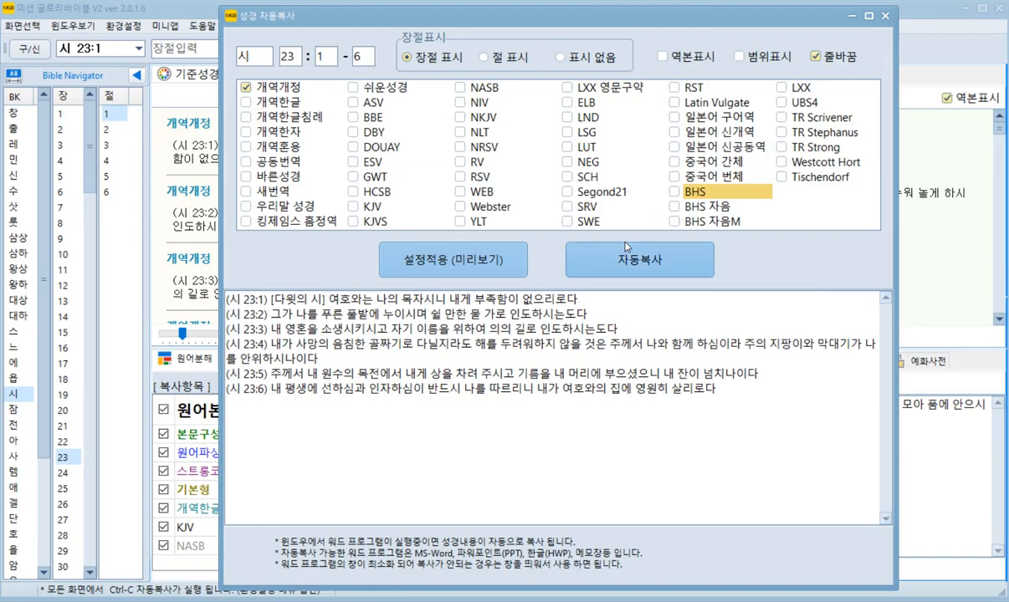
click(884, 15)
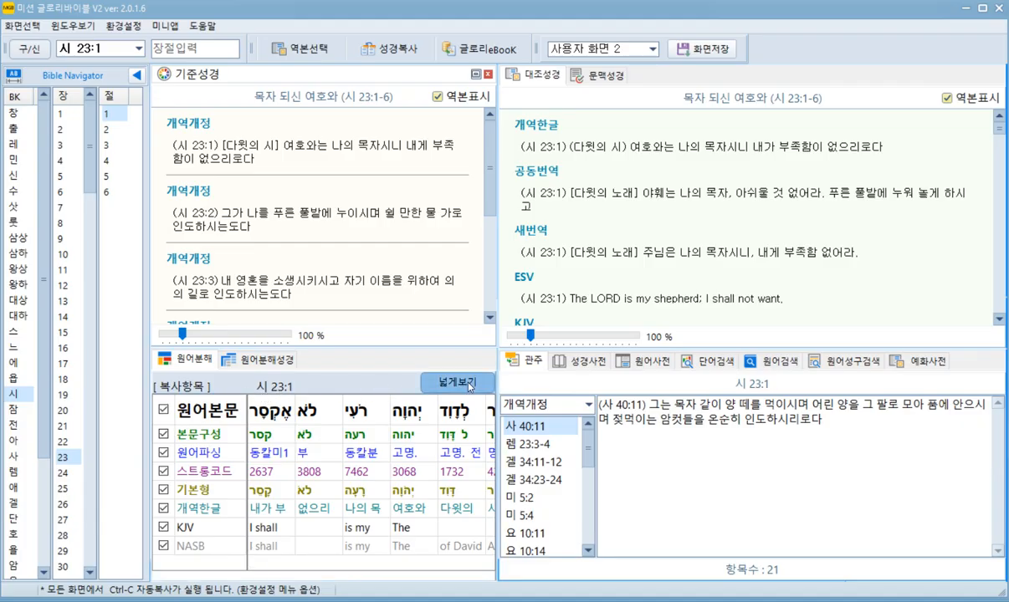
Step: Switch the 원어분해 table for 시 23:1 to the wide column view and widen its pane
click(456, 381)
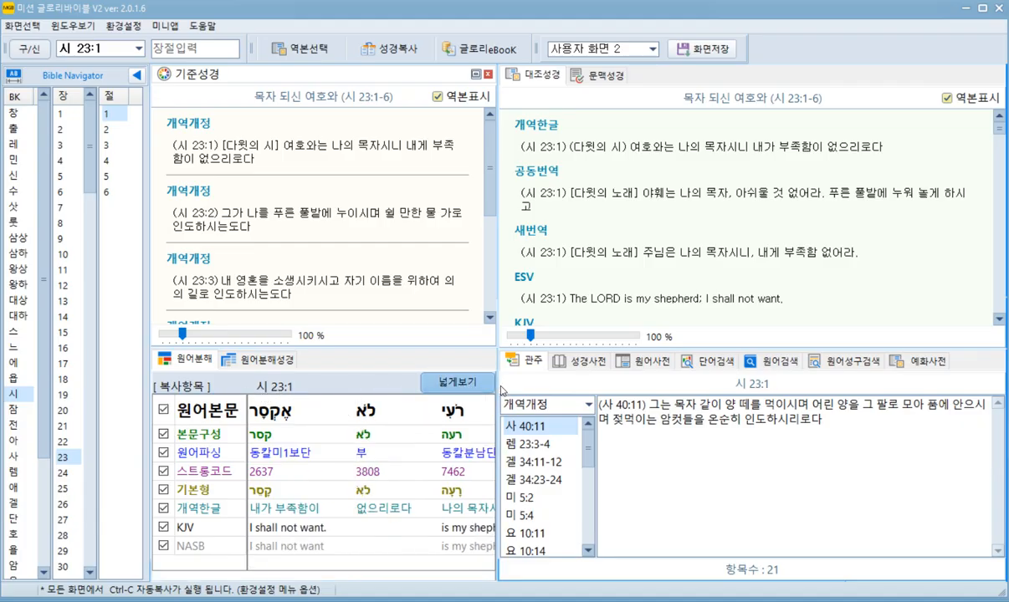
drag(497, 385, 517, 361)
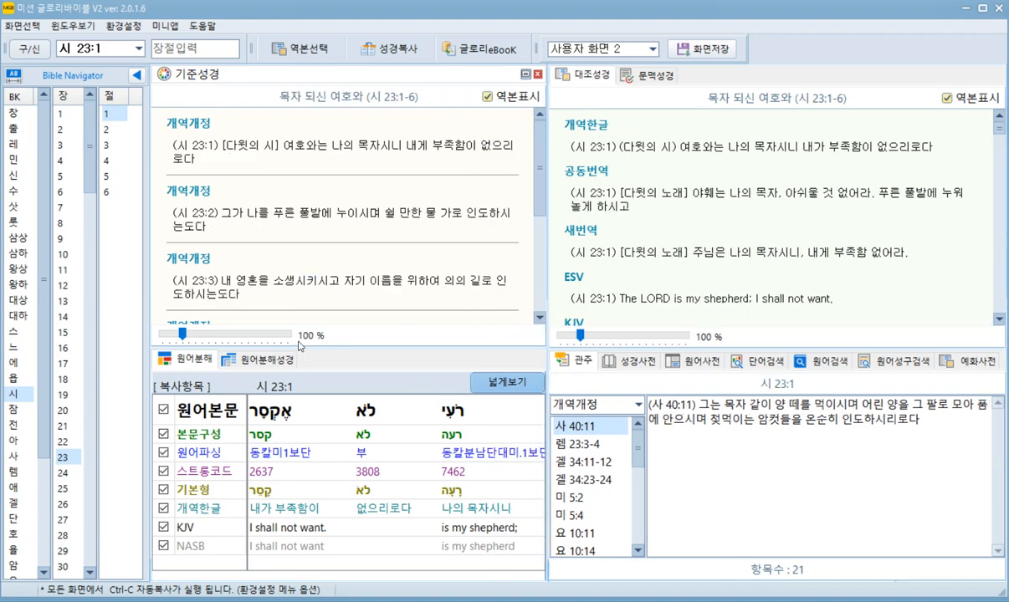
drag(331, 566, 465, 572)
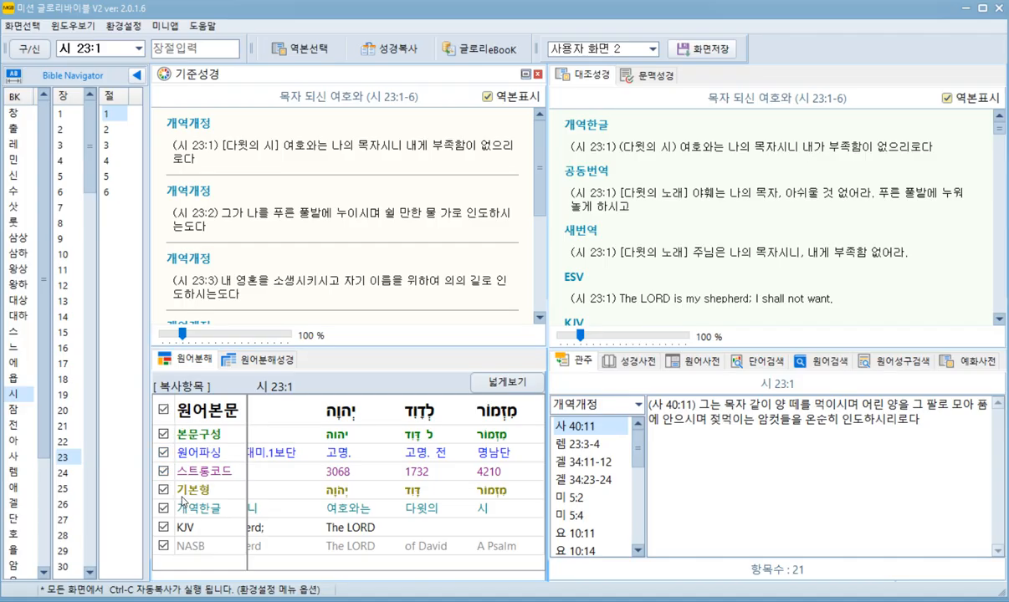
Step: Exclude 본문구성, 기본형 and NASB from the copy items of the 원어분해 table
click(163, 435)
click(164, 492)
click(164, 546)
Step: Select the 원어분해 word columns for "A Psalm", "is my shepherd" and "I shall not want" in 시 23:1
click(499, 434)
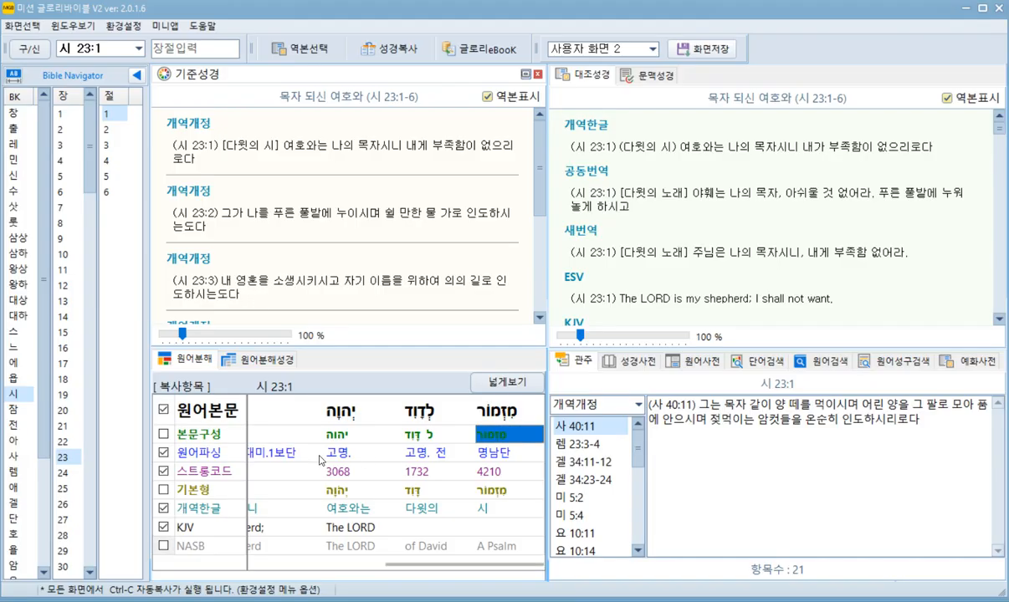
click(503, 413)
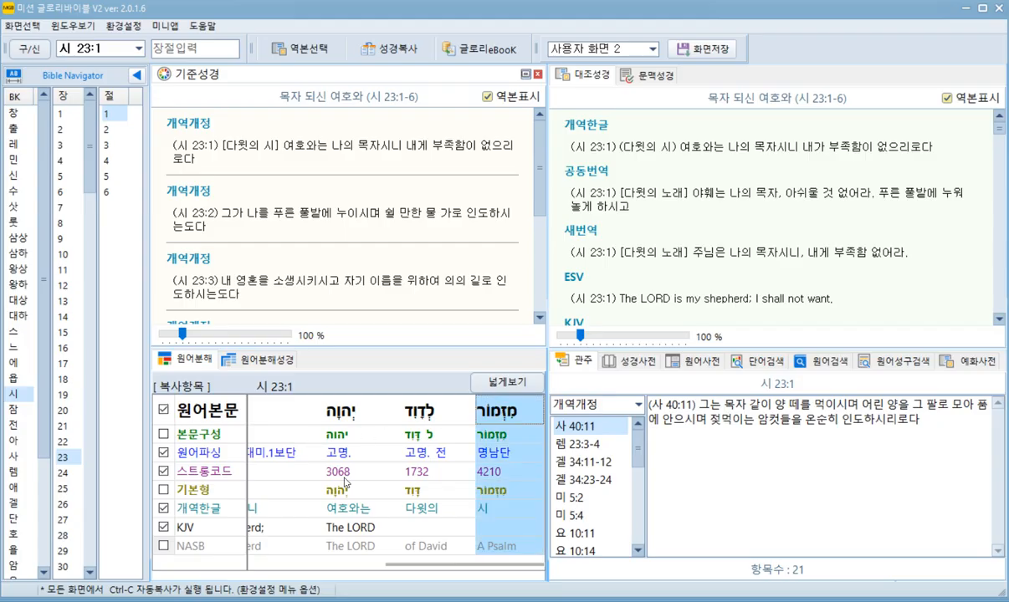
drag(424, 568, 318, 573)
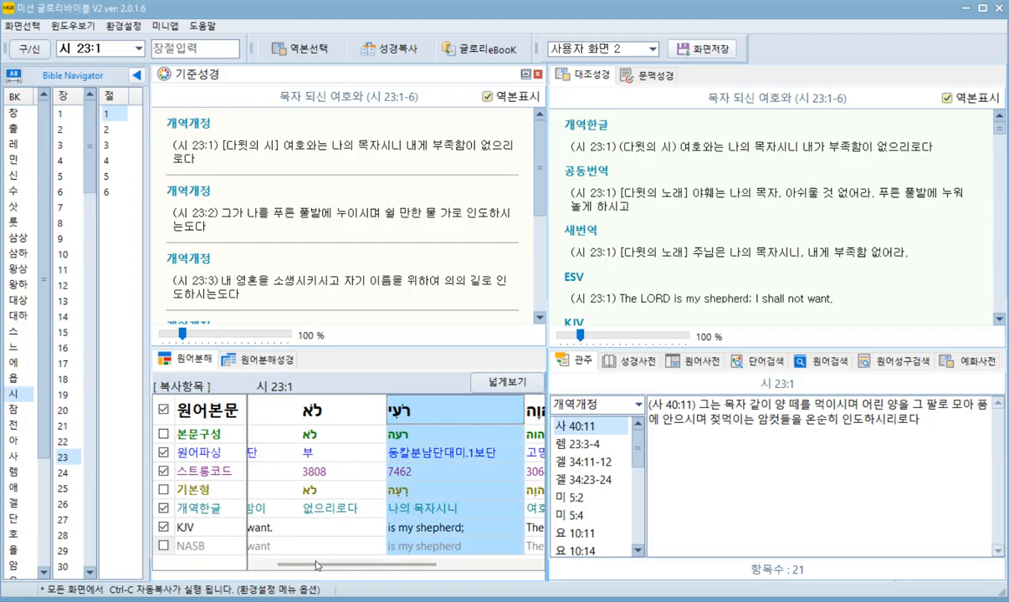
drag(315, 569, 286, 570)
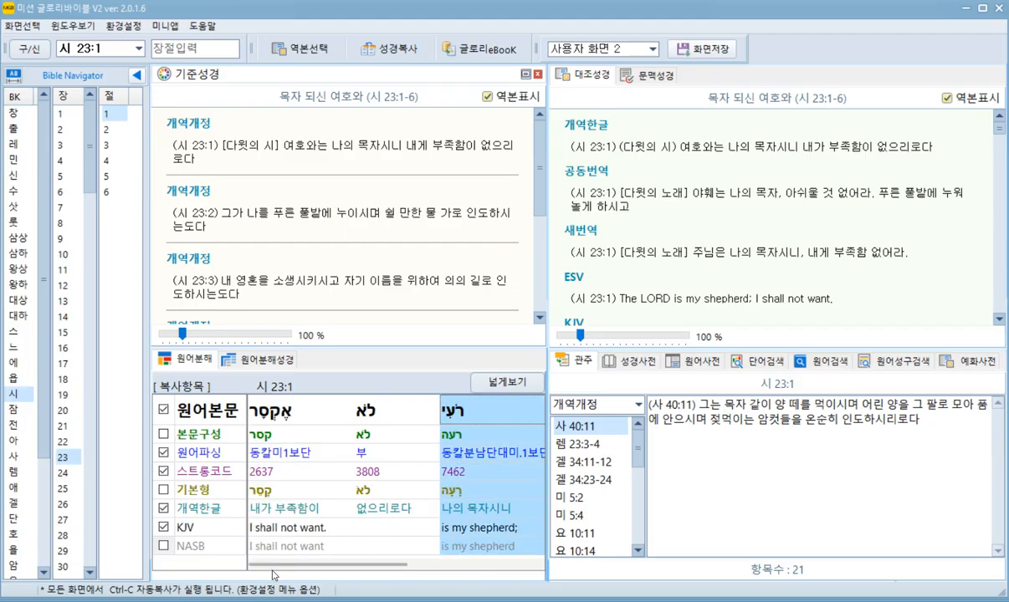
click(279, 460)
click(279, 460)
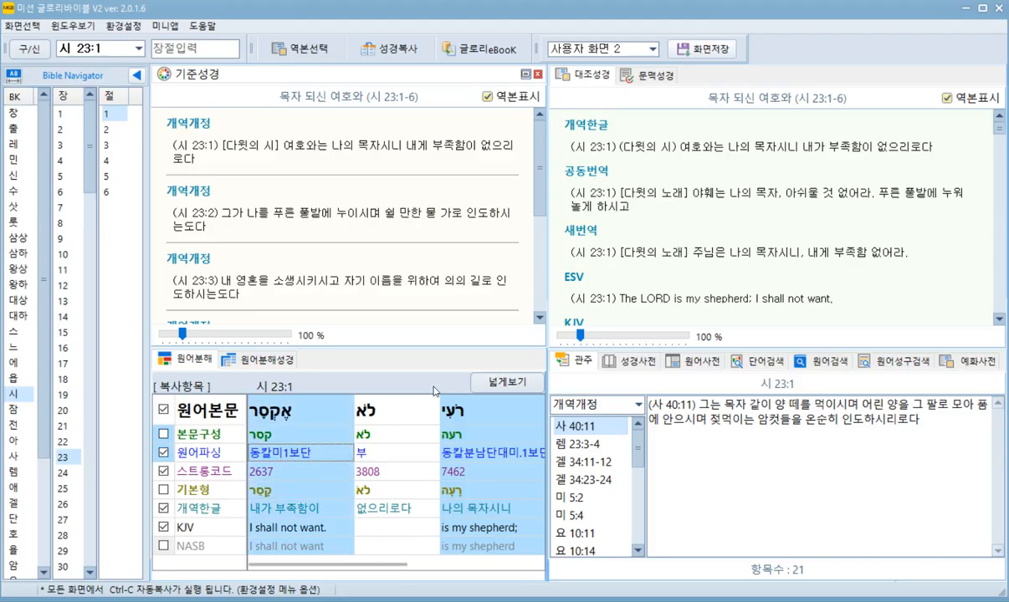
Step: Copy the selected word columns in vertical form (세로형 선택항목) into the 한글 document and check the inserted text
right_click(464, 438)
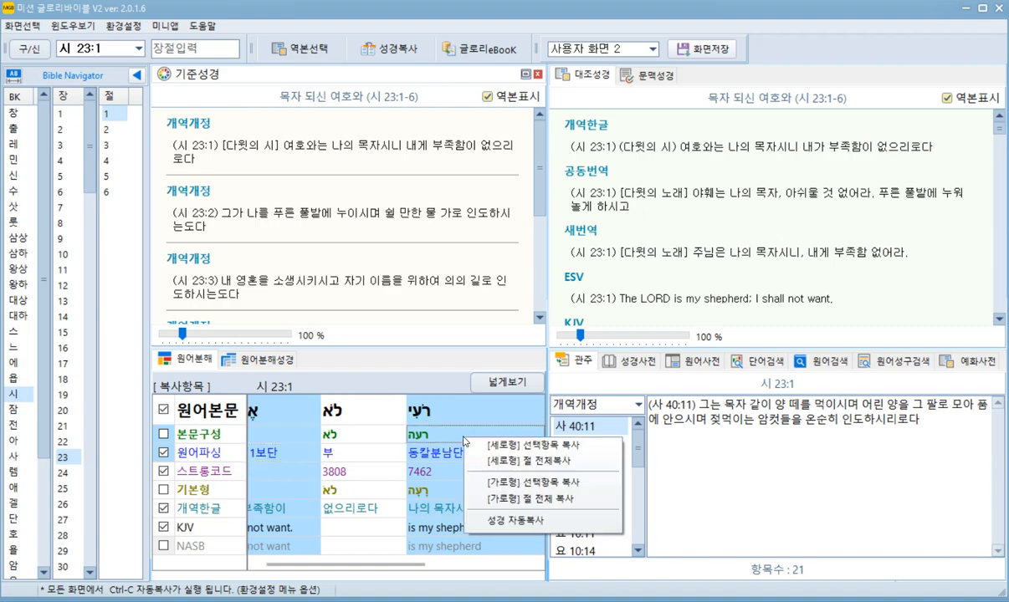
click(526, 452)
key(alt+Tab)
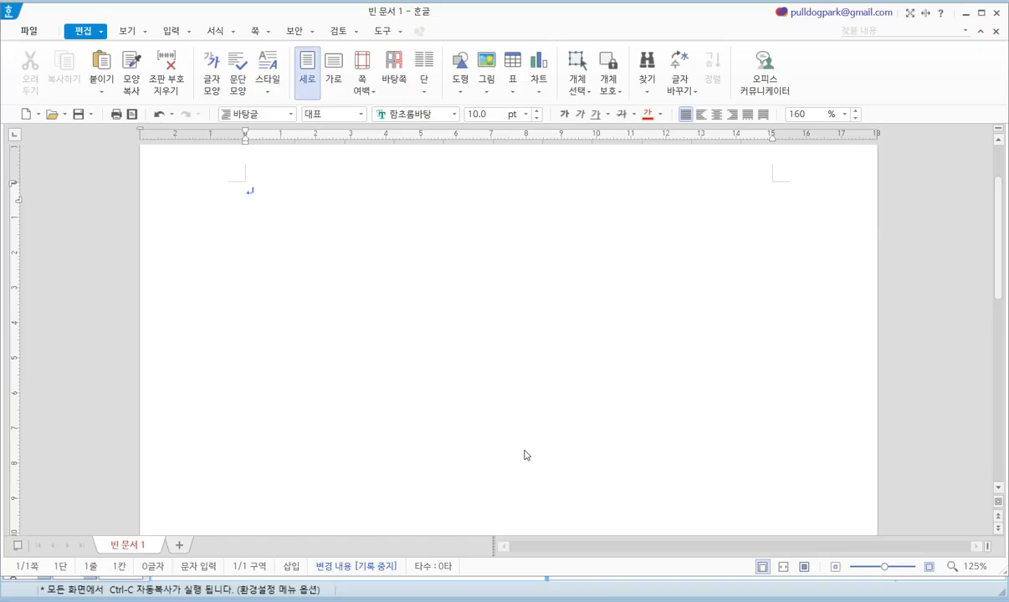
text(מזמור 명남단 4210 시    רעי 동칼분남단대미.1보단 7462 나의 목자시니 is my shepherd:  אחסר 동칼미1보단 2637 내가 부족함이 I shall not want.)
scroll(429, 419, up, 3)
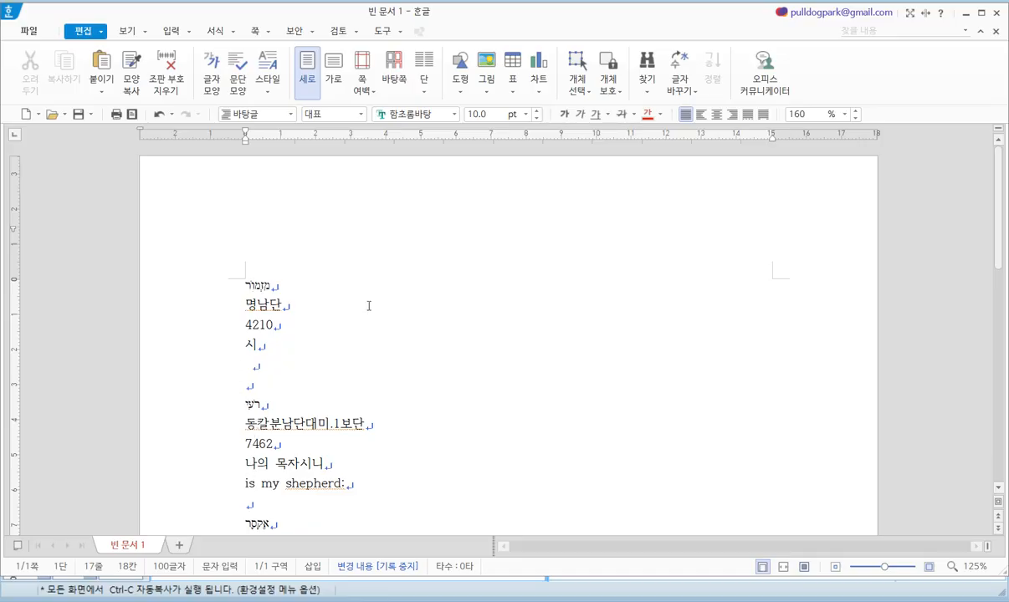
scroll(341, 336, down, 3)
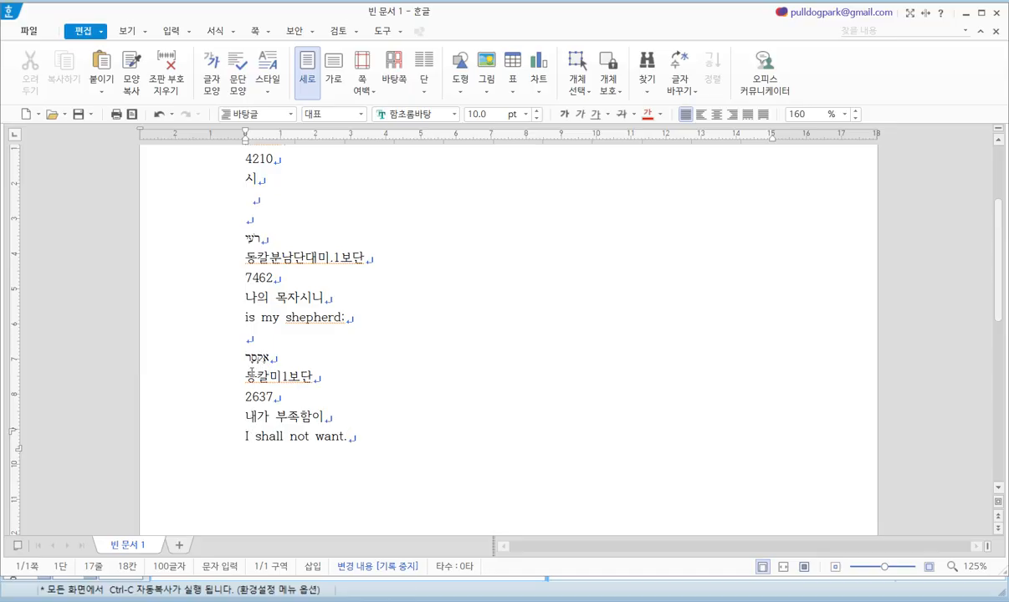
Step: Return to the Bible program and copy the whole verse 시 23:1 word analysis in vertical form (세로형 절 전체복사) to the 한글 document
key(Hangul)
click(966, 14)
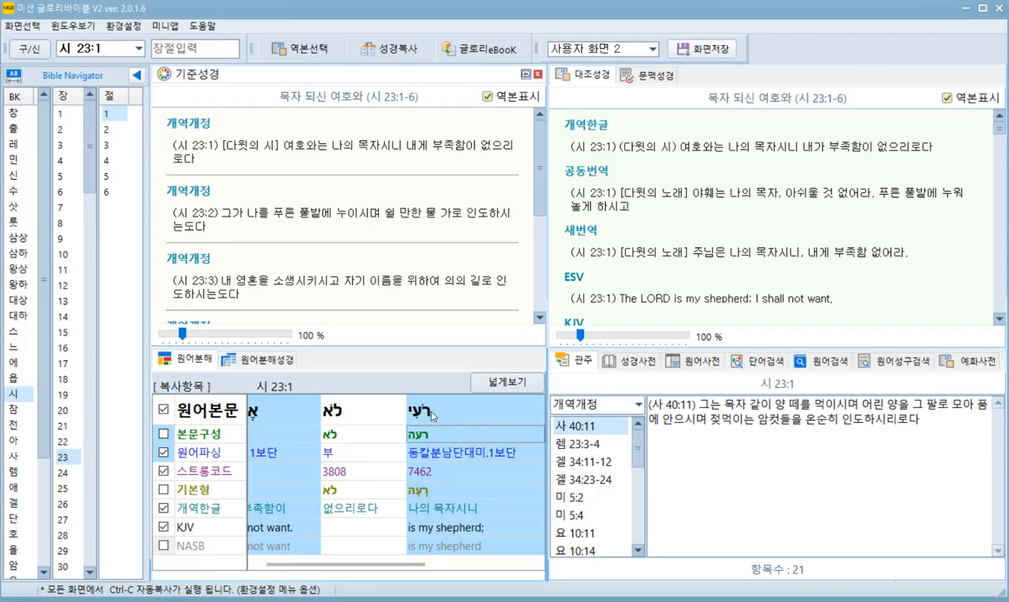
right_click(443, 419)
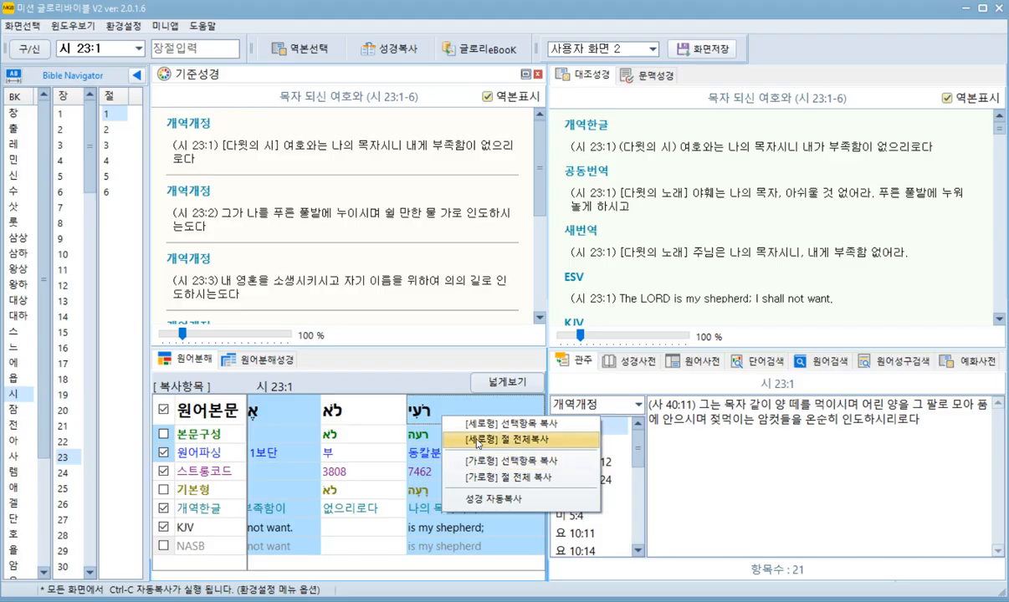
click(479, 443)
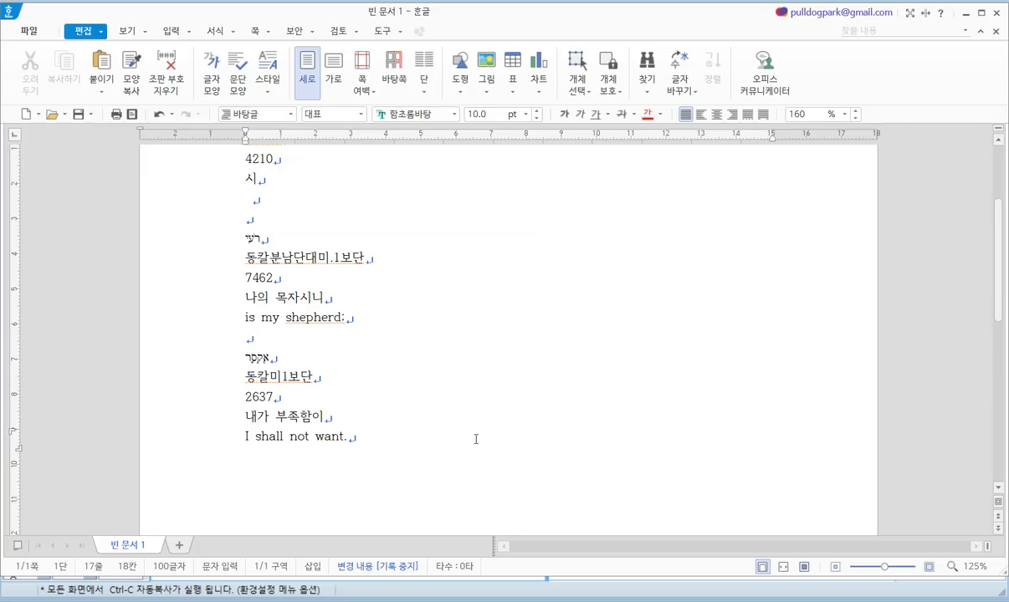
Step: Review the inserted 시 23:1 word analysis in the 한글 document and return to the Bible program
scroll(468, 434, up, 5)
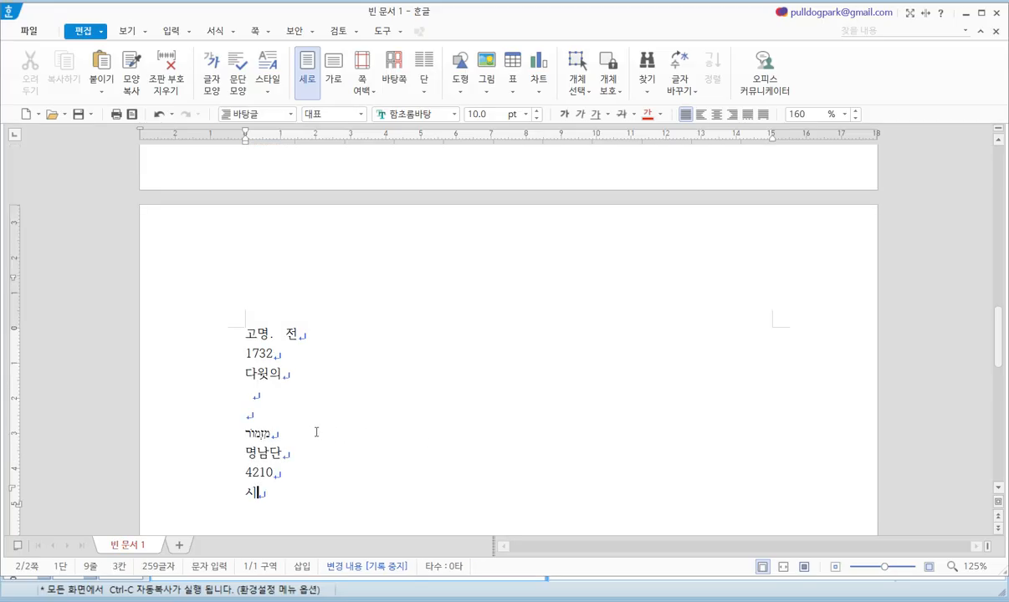
scroll(316, 432, up, 6)
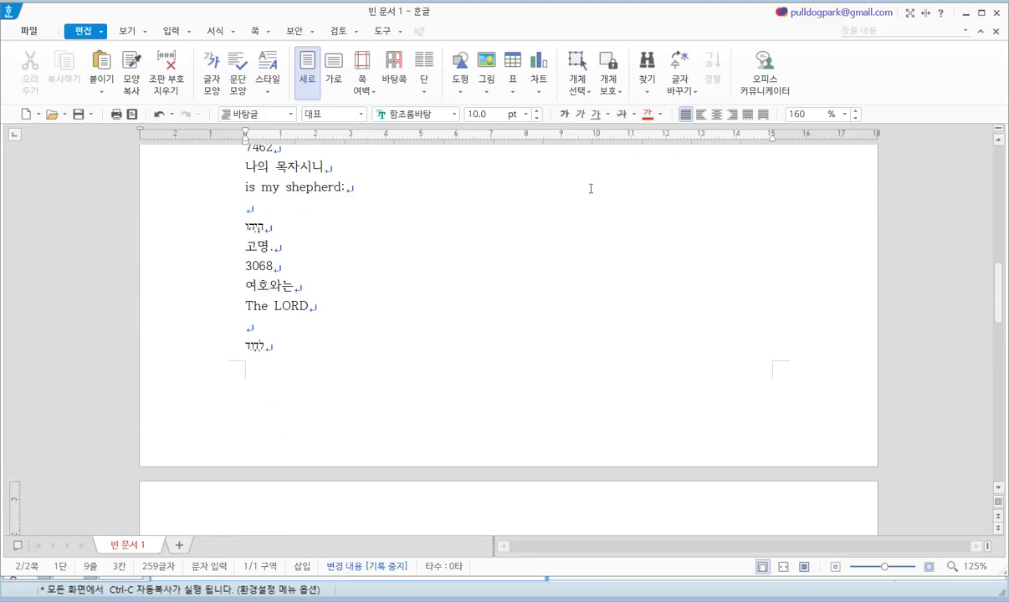
click(966, 14)
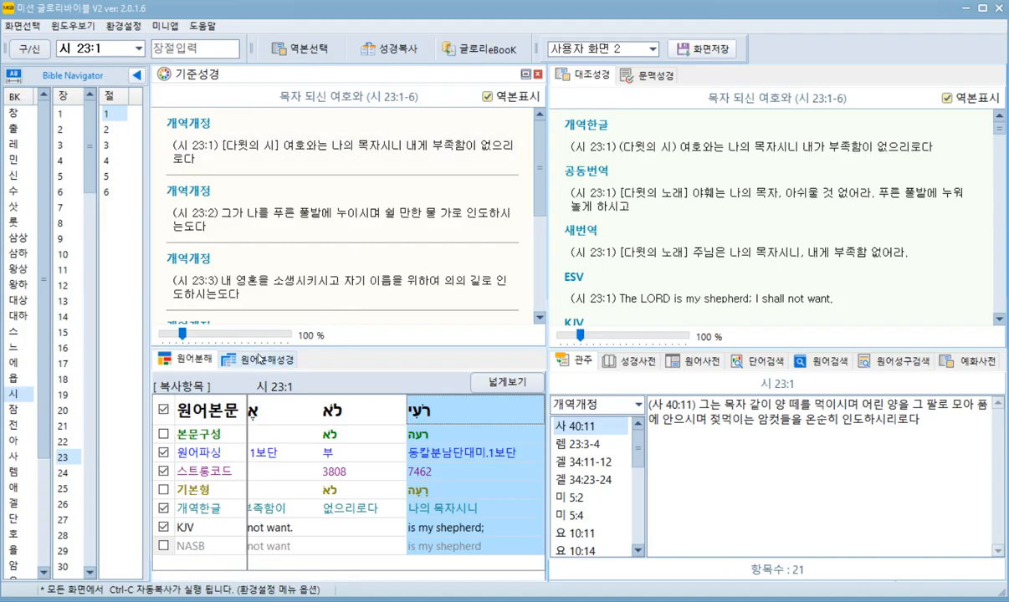
Step: Browse the dictionaries offered in 성경사전 and switch to 원어사전 for the selected word
click(629, 363)
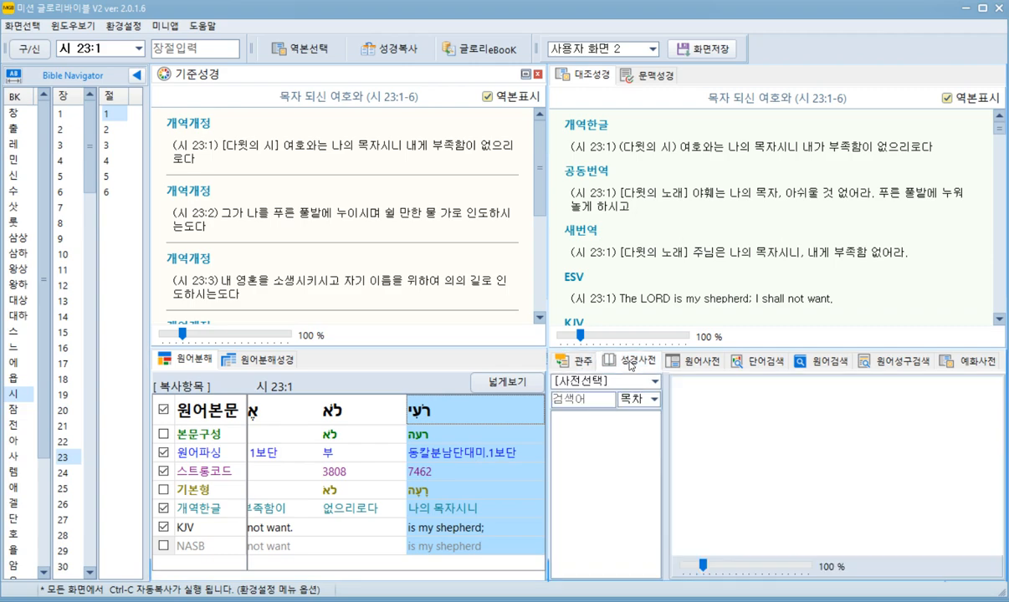
click(590, 381)
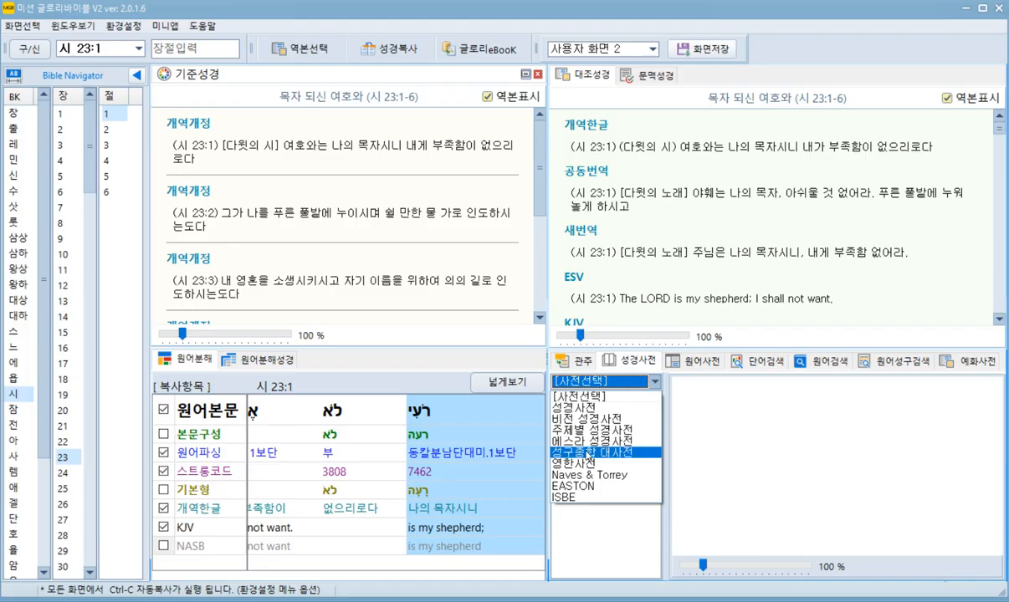
click(698, 364)
click(698, 364)
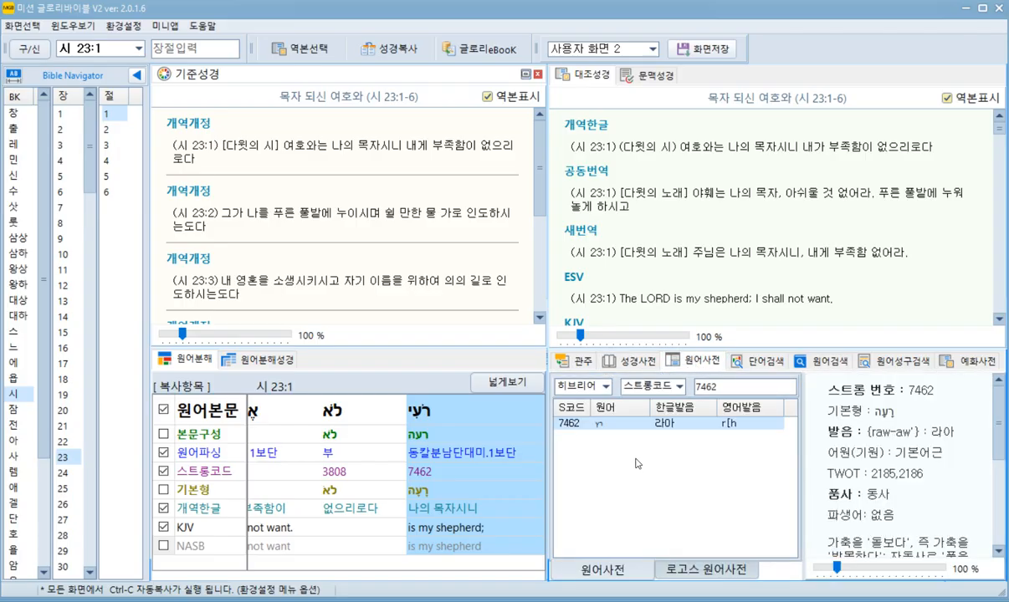
Step: Look up Strong code 4210, the word for "A Psalm" in 시 23:1, in 로고스 원어사전 and open its entry
click(683, 571)
click(607, 577)
click(689, 570)
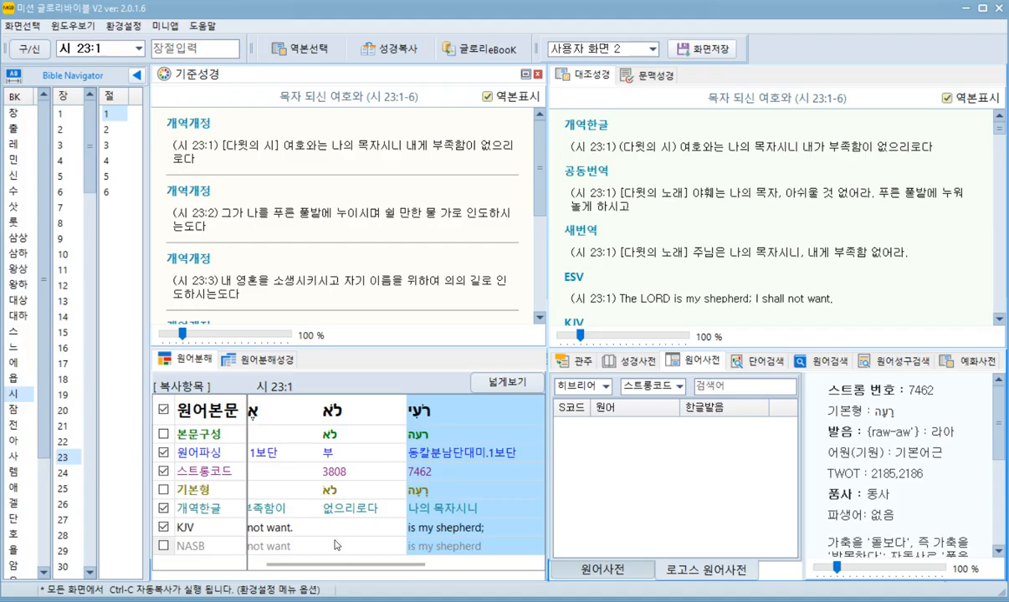
drag(324, 567, 433, 567)
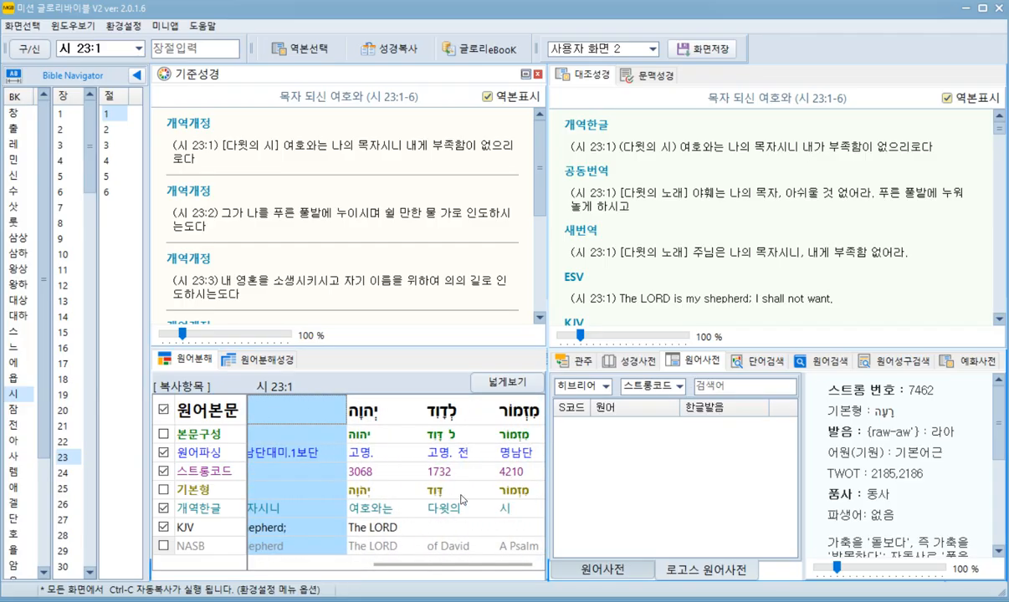
click(677, 357)
text(4)
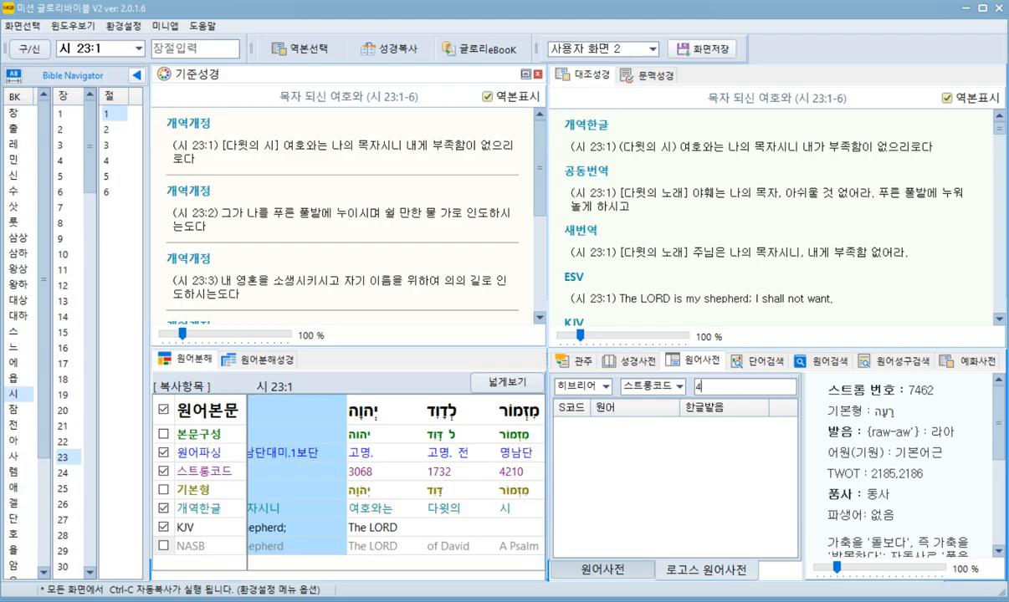
text(210)
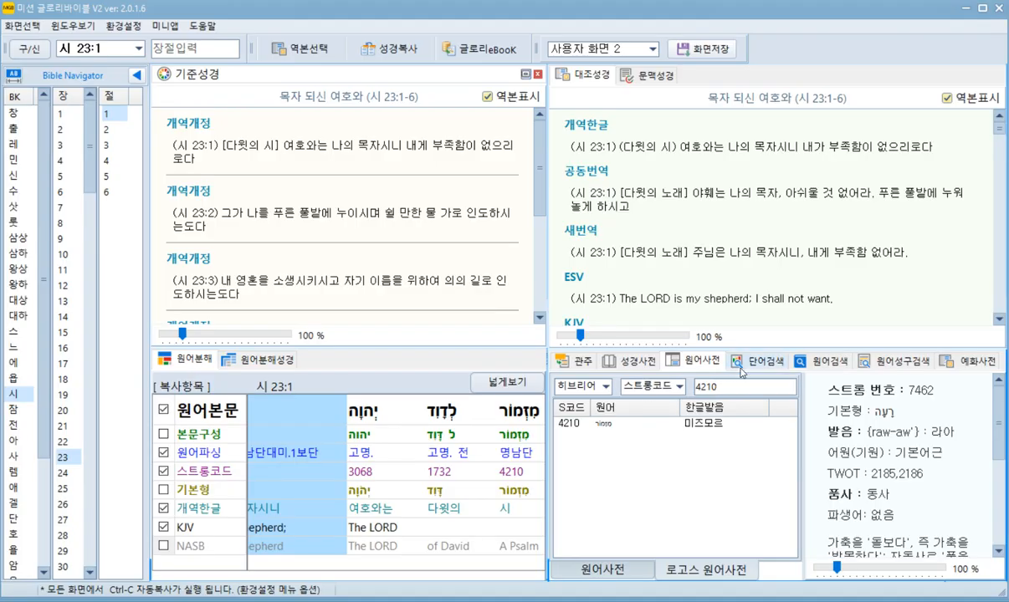
click(587, 429)
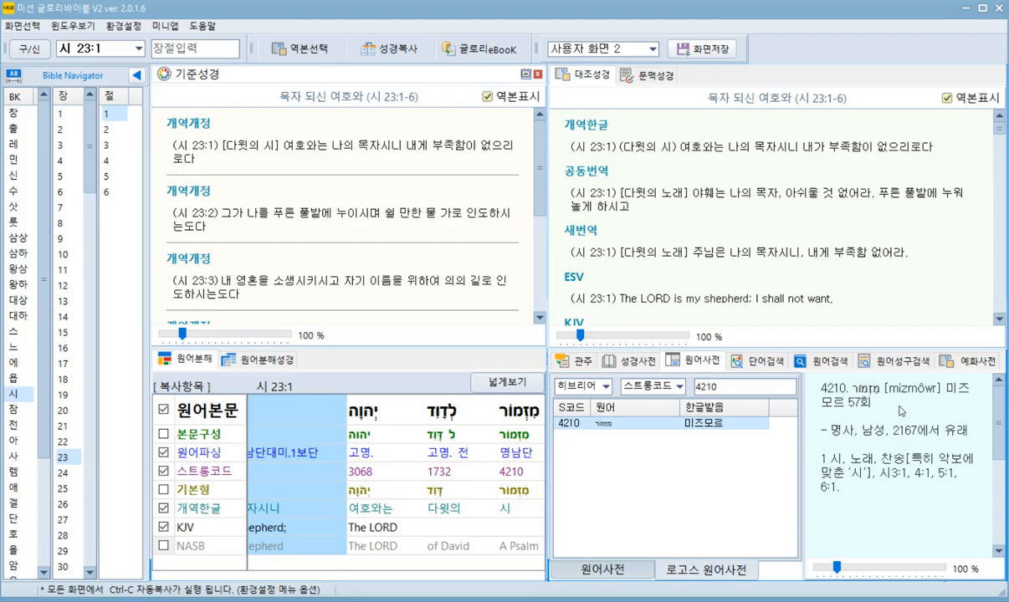
Step: Search 원어성구검색 for Hebrew code 4210 and view its use in the word analysis of 시 15:1
click(891, 362)
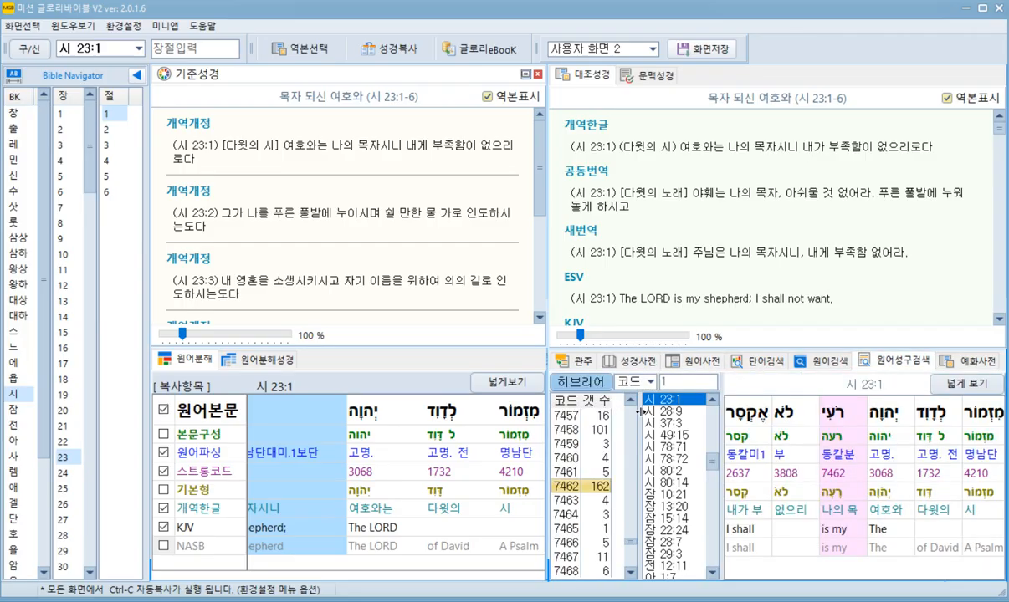
click(669, 382)
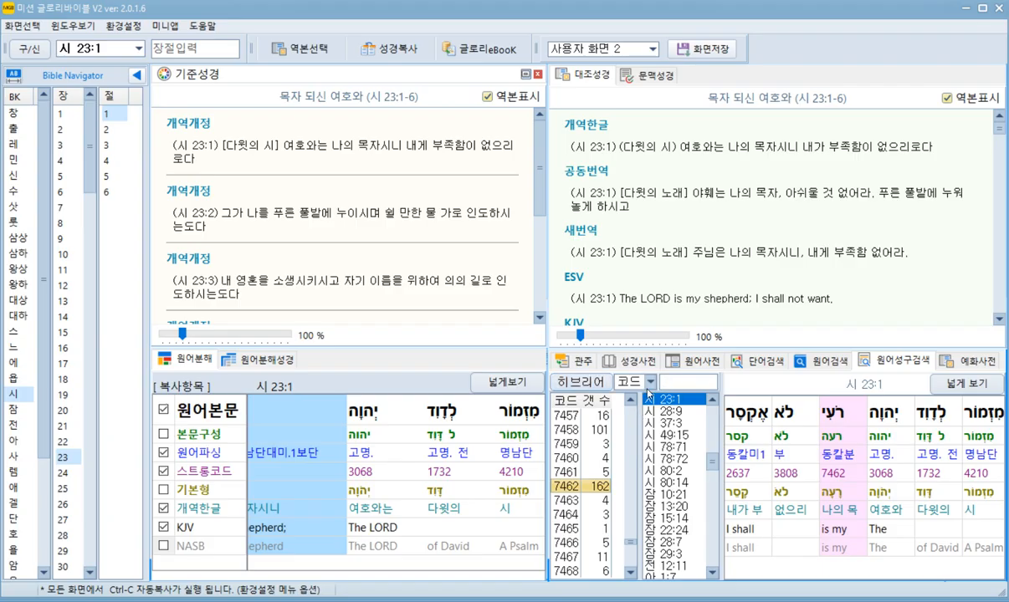
text(4210)
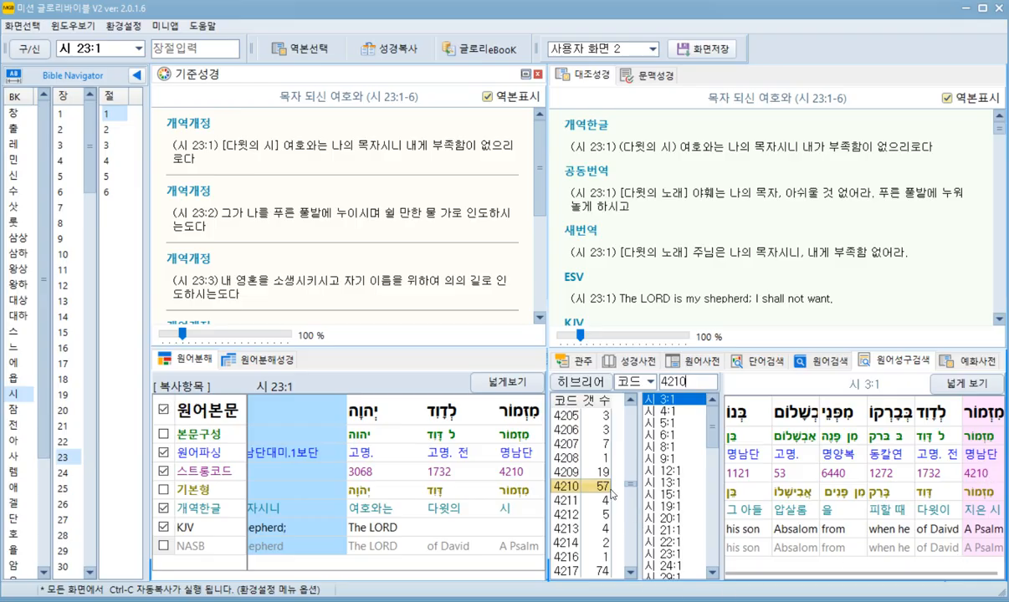
mouse_move(712, 427)
mouse_down()
mouse_move(722, 548)
mouse_move(716, 415)
mouse_up()
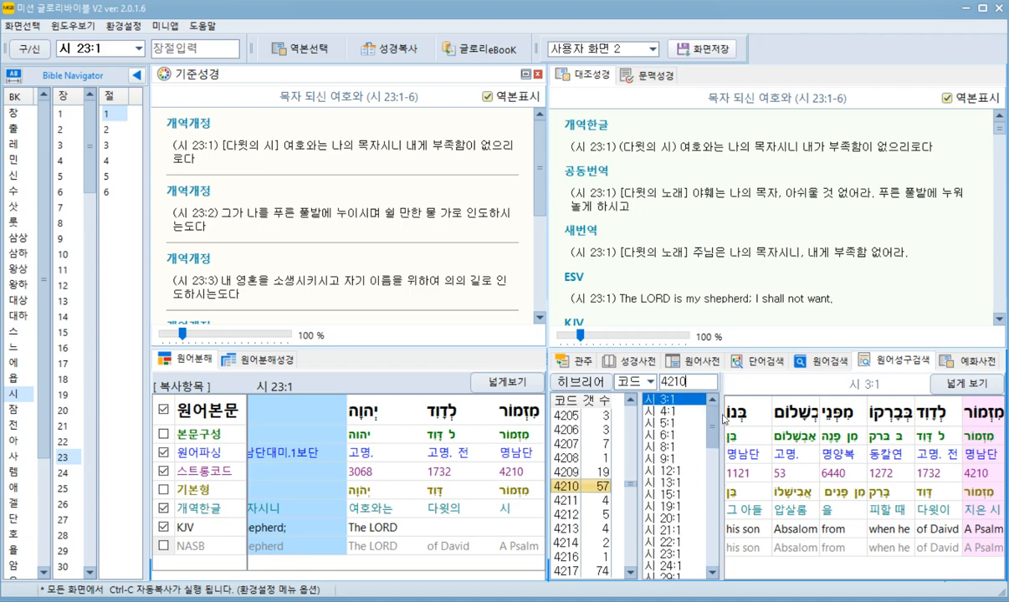
click(685, 496)
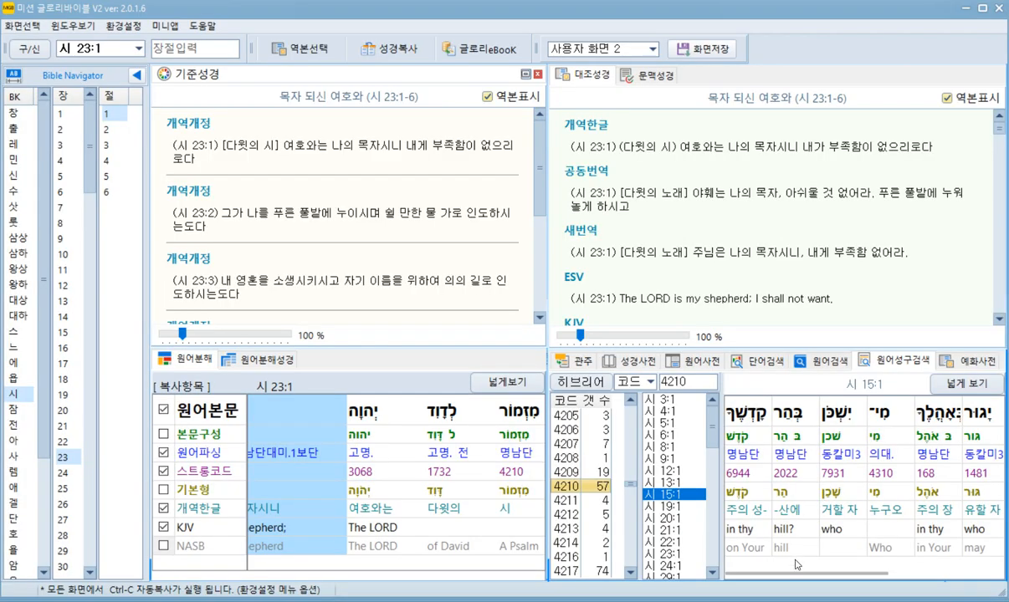
drag(790, 578, 908, 577)
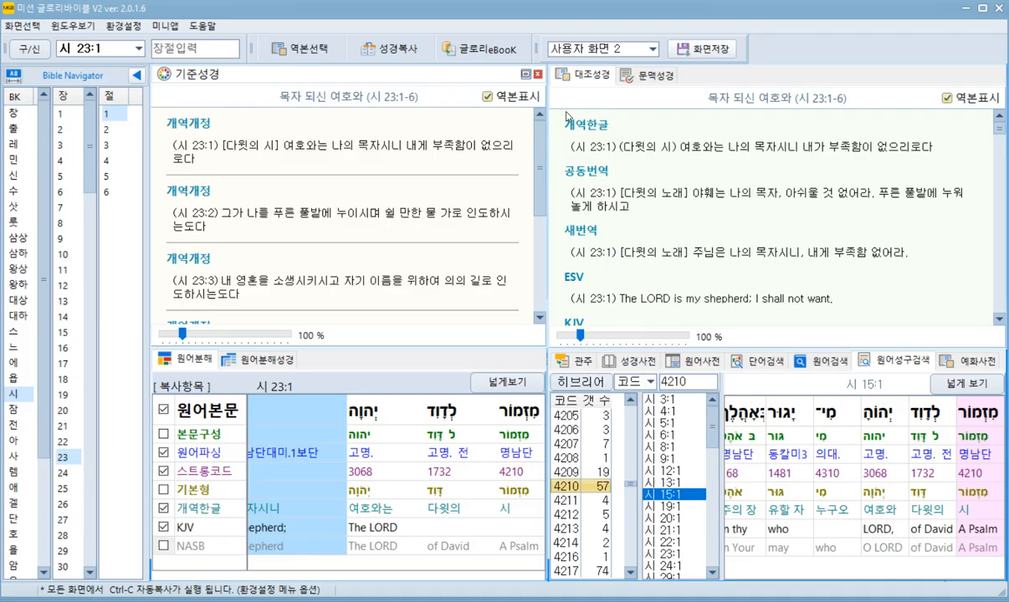
Step: Open 글로리 eBook and reorder the favourites, placing 헤세드.레마 first and 그레이스 말씀동산 fourth
click(459, 50)
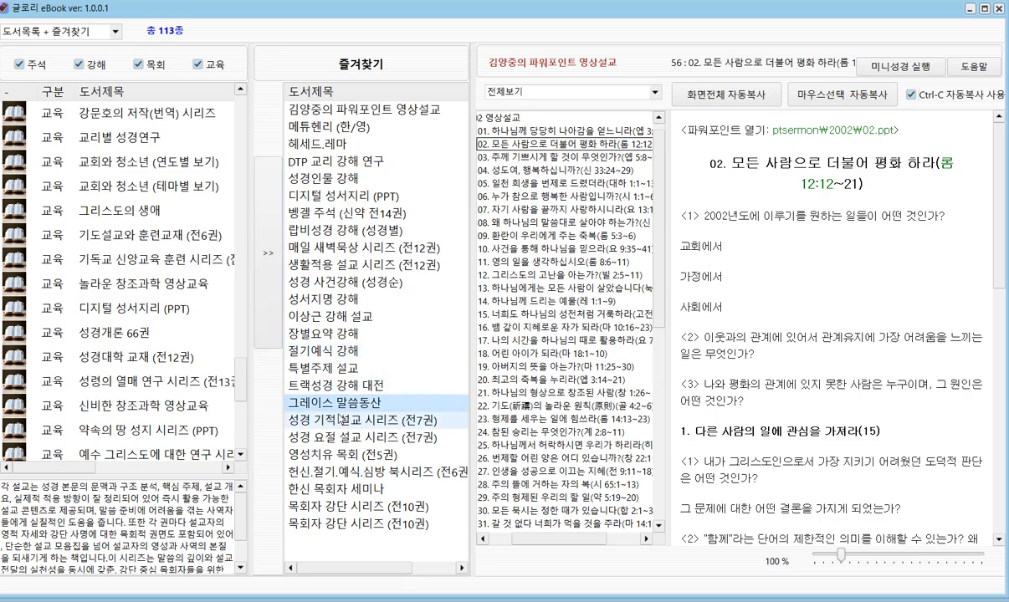
drag(339, 409, 341, 407)
drag(343, 244, 327, 116)
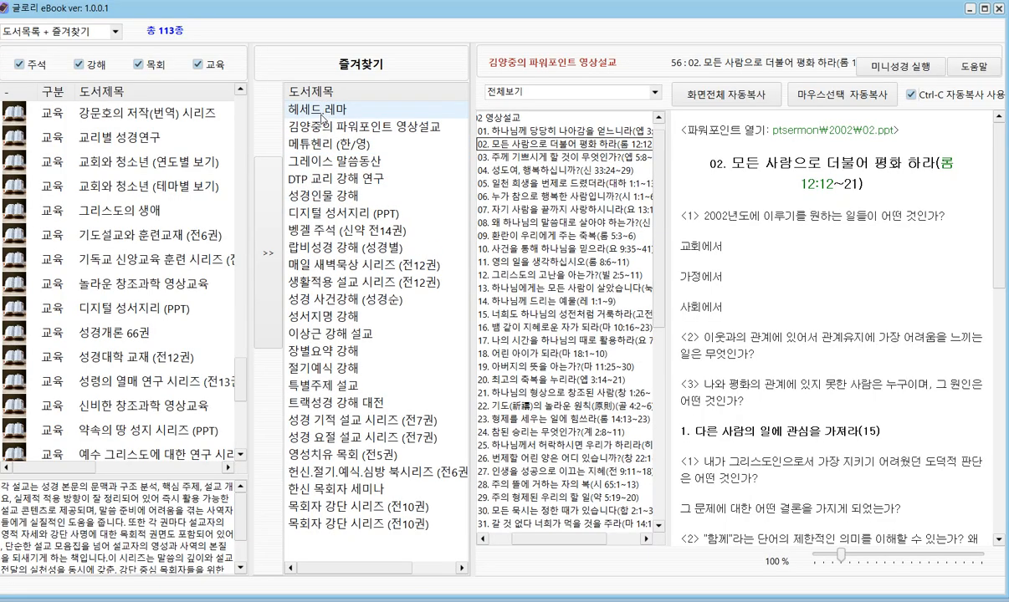
Step: Open the favourite book 그레이스 말씀동산 and display the 12월 08일 entry under 12월
click(339, 165)
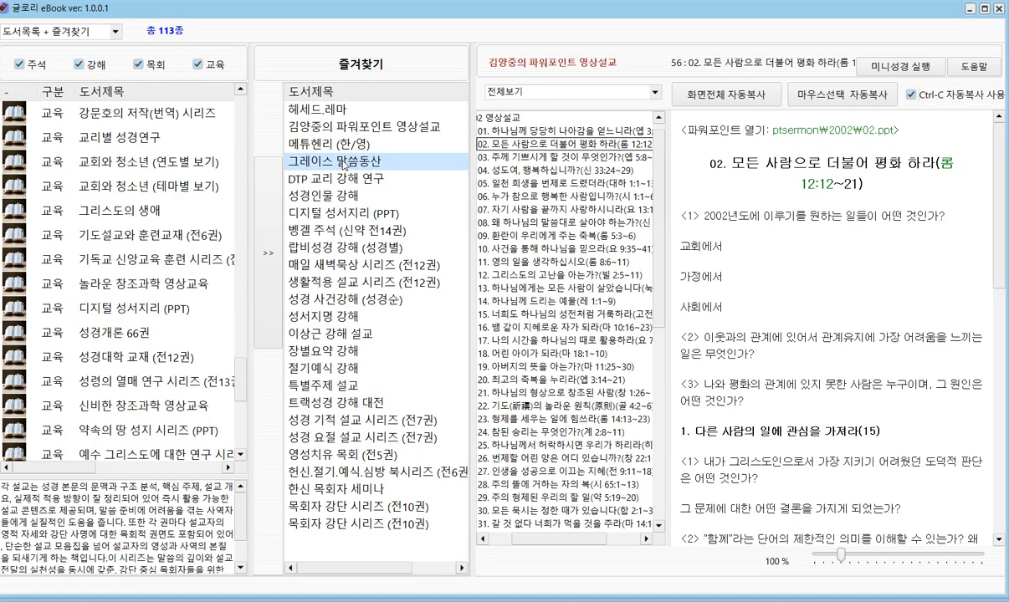
click(512, 263)
double_click(513, 263)
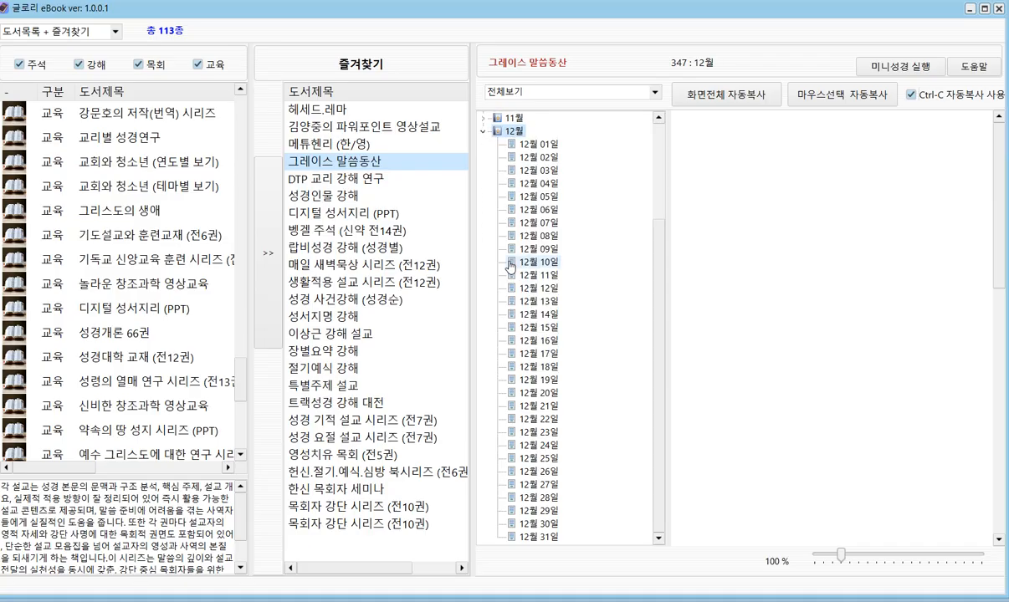
click(538, 235)
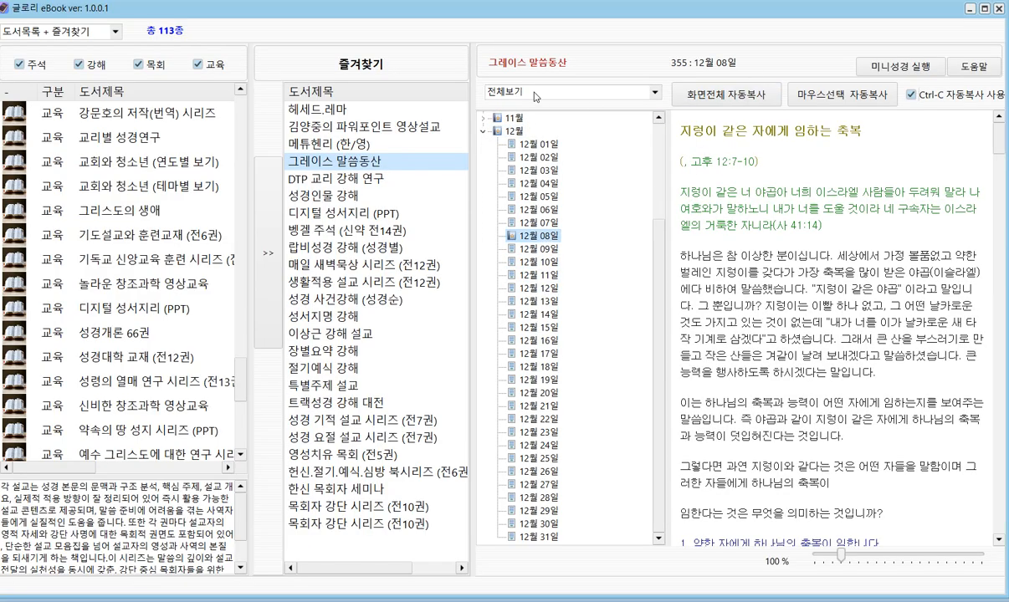
Step: View only the 추가설교 section of the 12월 08일 entry and switch back to 전체보기
click(655, 93)
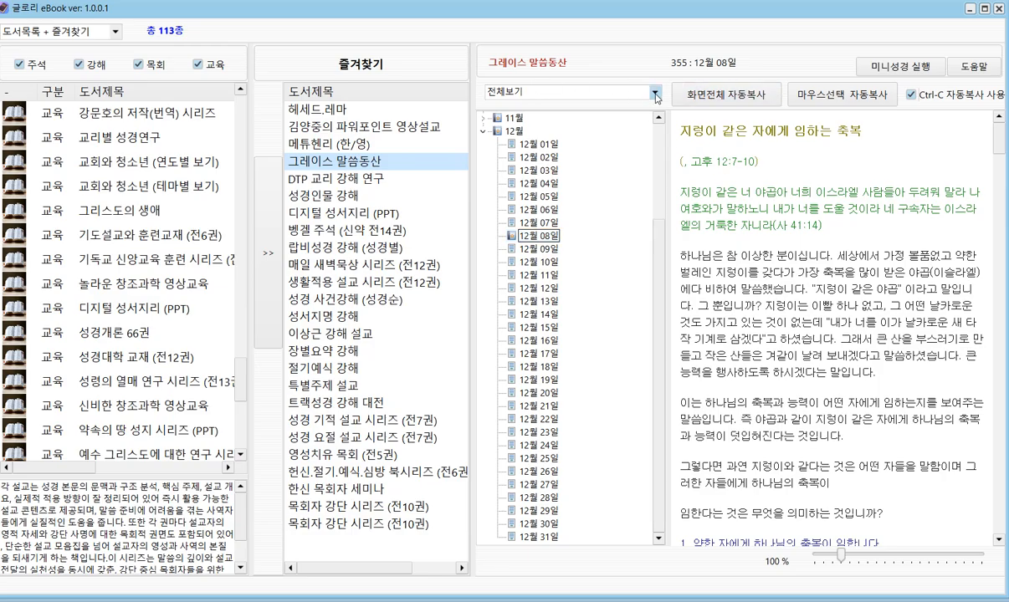
click(654, 94)
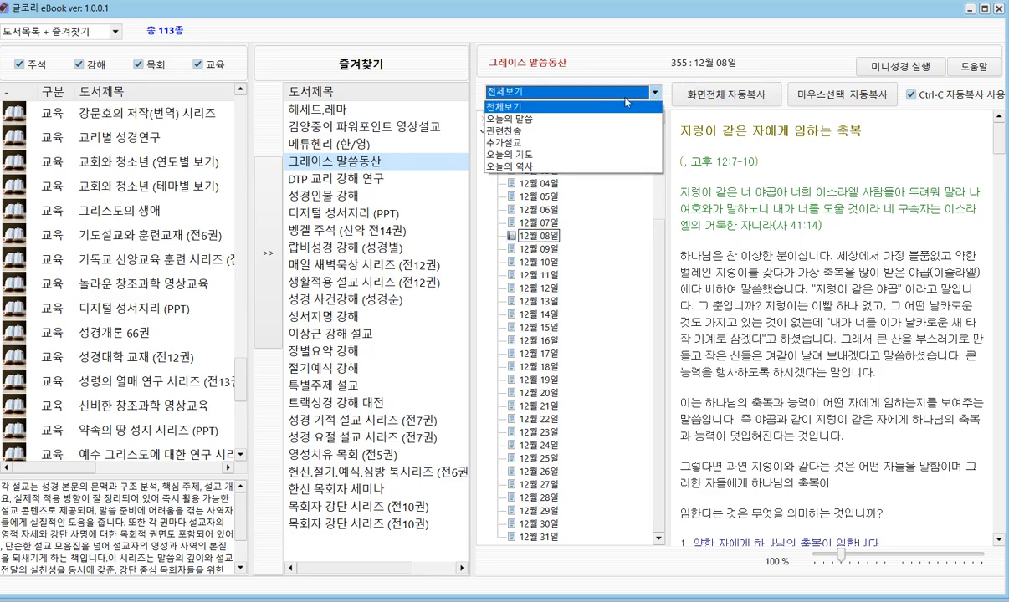
click(519, 142)
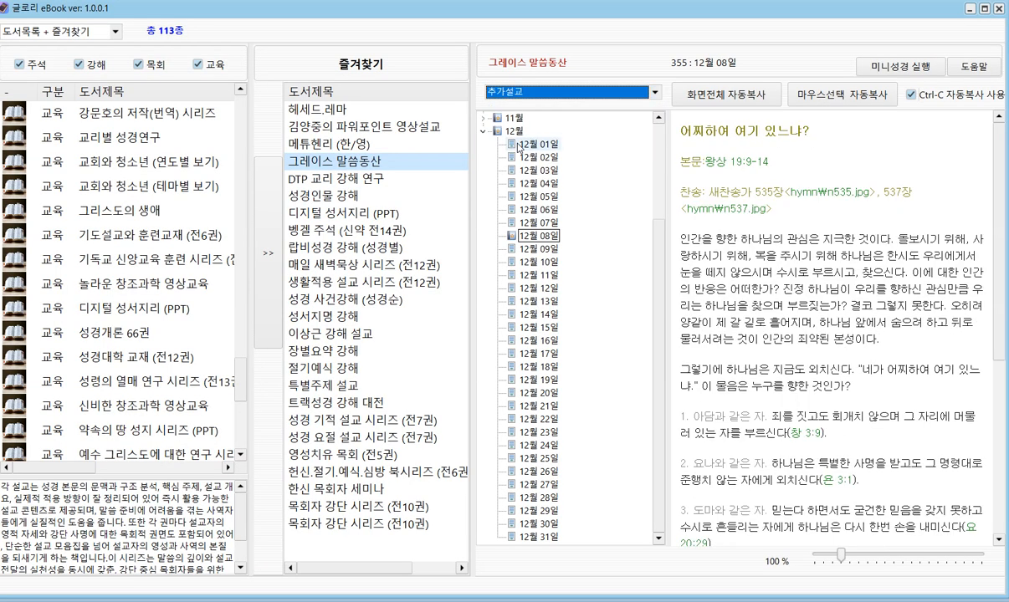
click(784, 148)
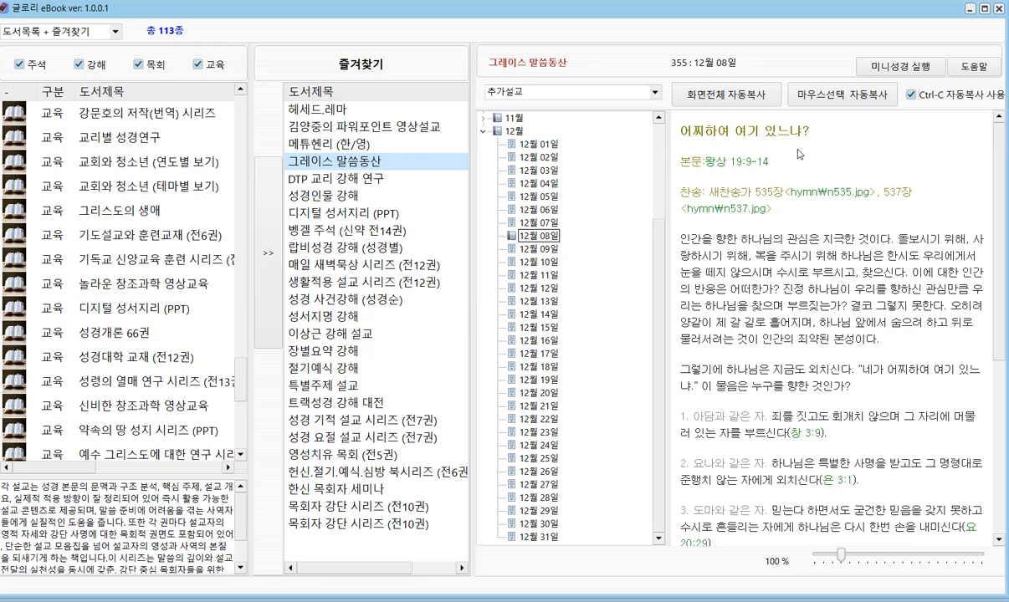
click(537, 89)
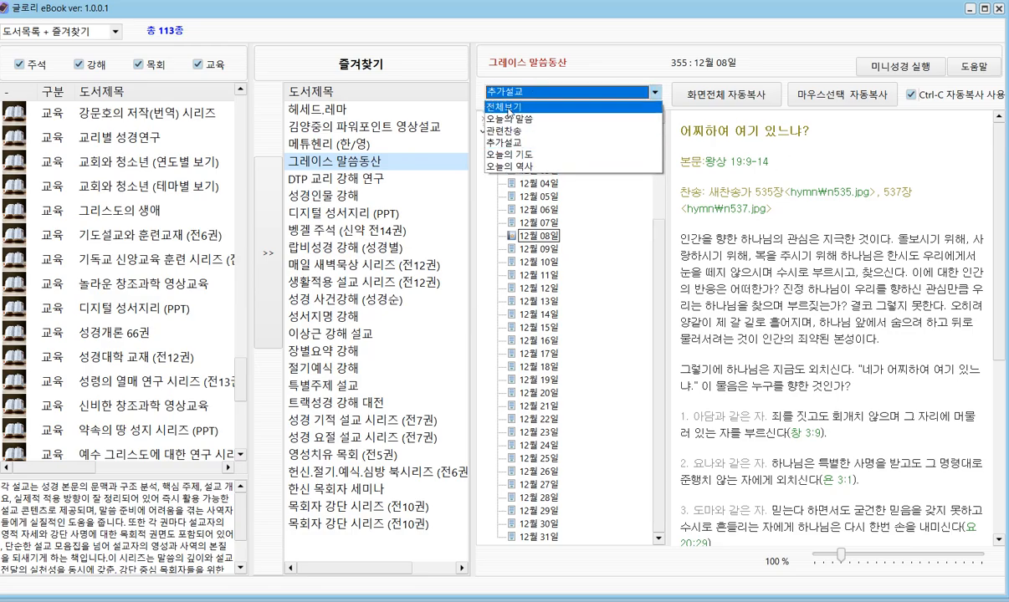
click(536, 102)
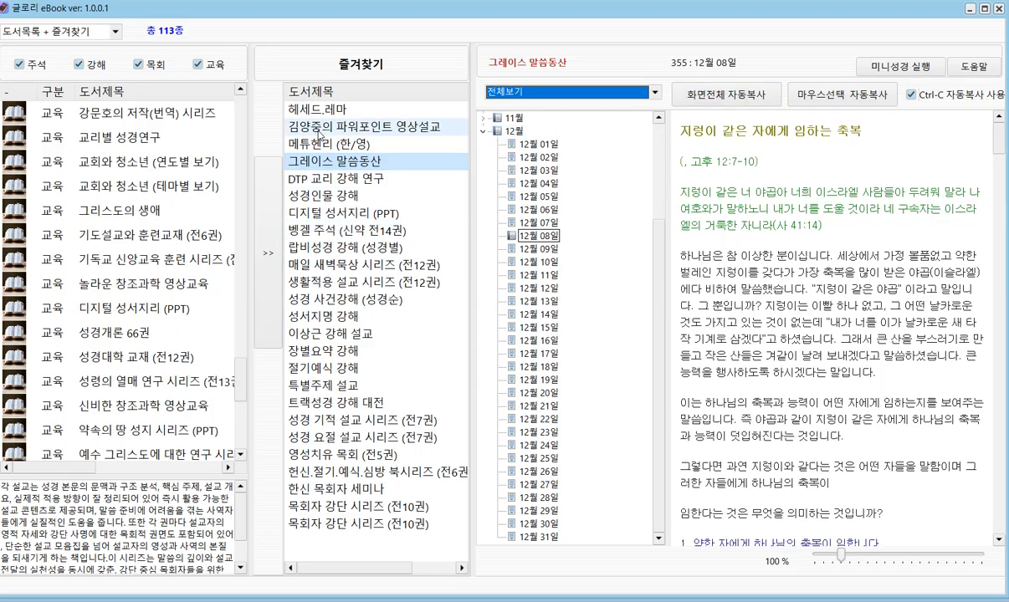
Step: Open the book 헤세드.레마, expand 시편 서론 and display 완전하신 목자 시 23:1-6
click(319, 110)
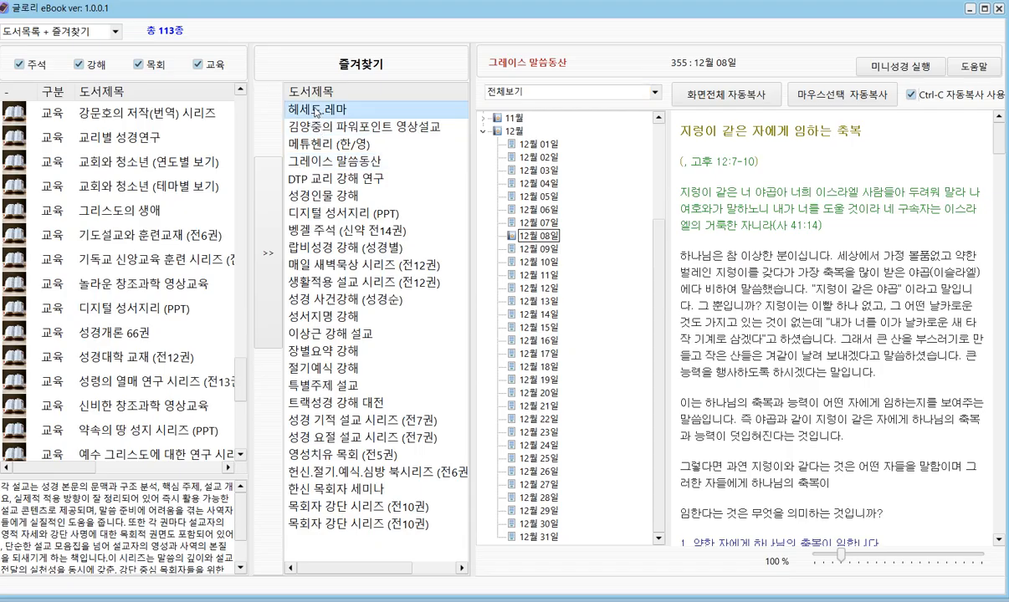
double_click(322, 112)
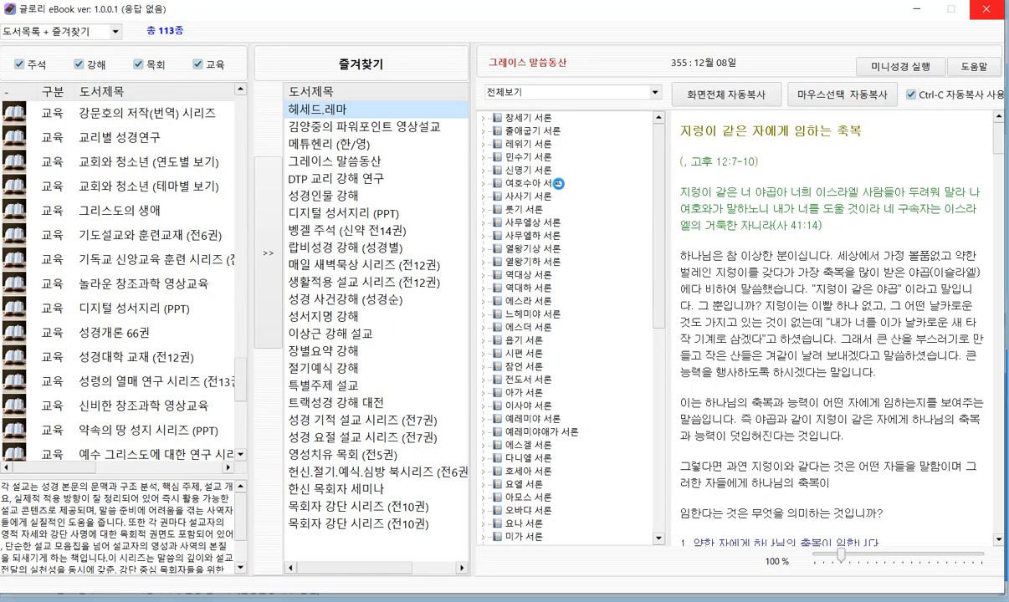
click(516, 358)
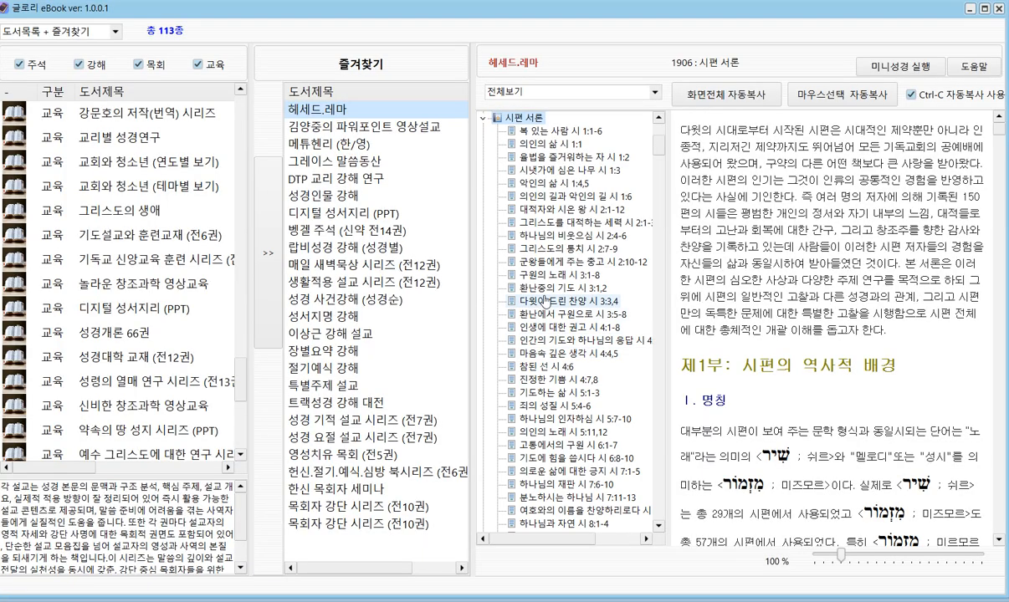
scroll(629, 378, down, 1)
scroll(623, 375, down, 10)
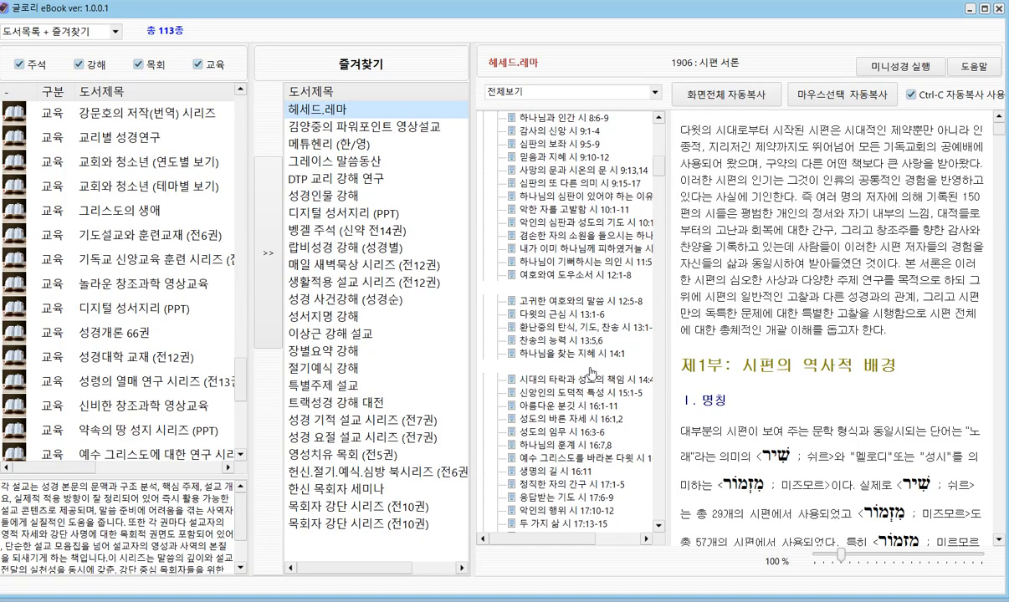
scroll(588, 369, down, 7)
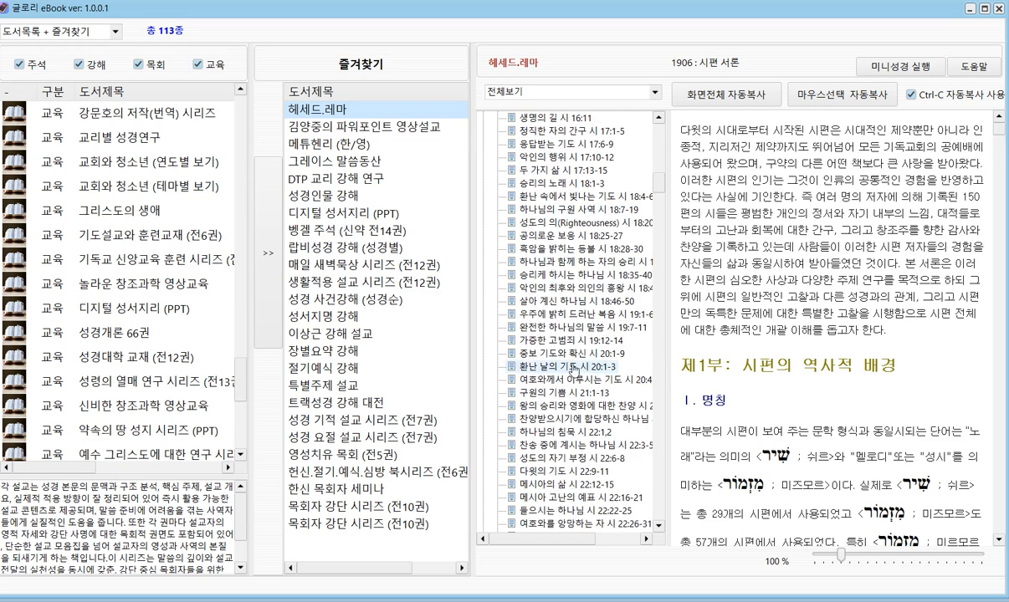
scroll(572, 367, down, 4)
click(583, 380)
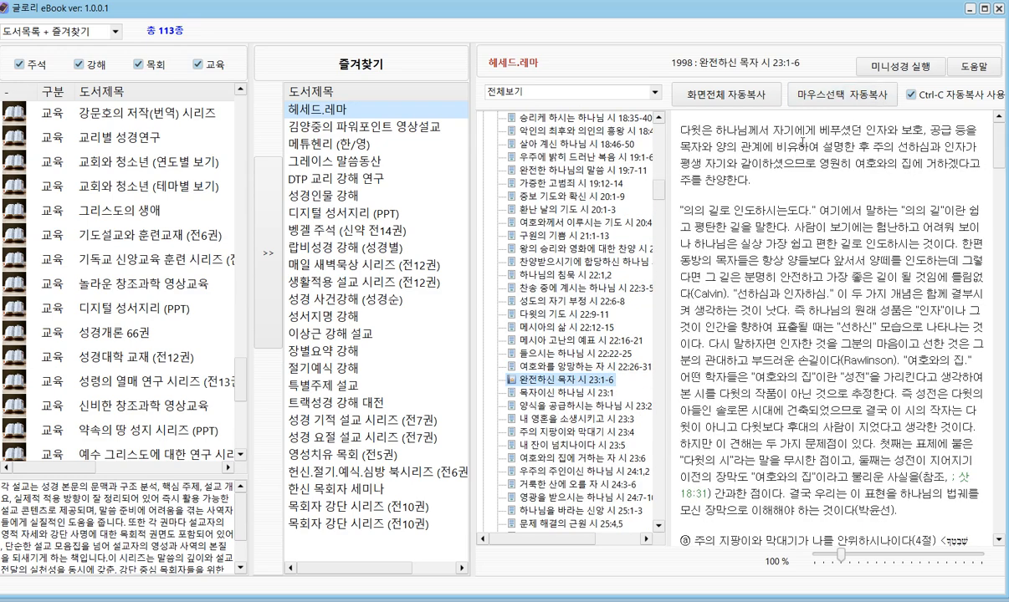
Step: Show only the 주해 section and auto-copy the passage from "다시 말하자면" through "본 시를 다윗의 작품이" to 한글
click(801, 147)
click(535, 97)
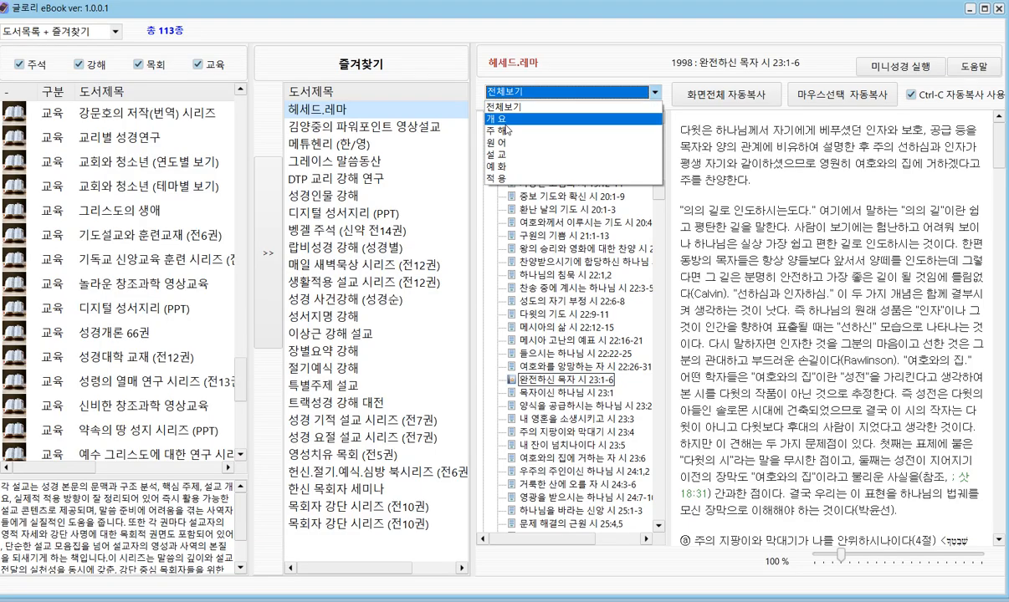
click(502, 131)
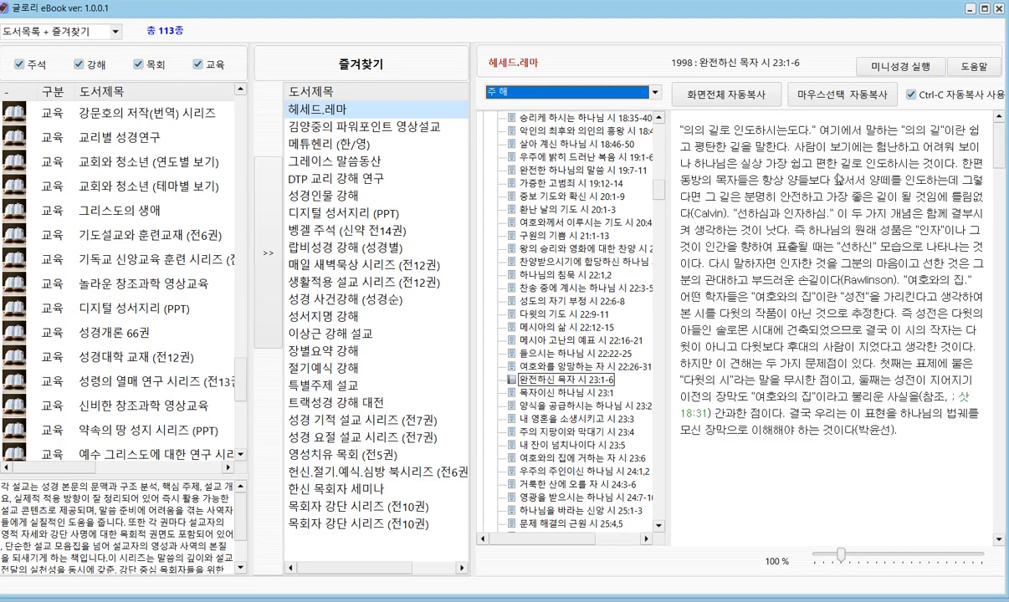
drag(684, 262, 791, 313)
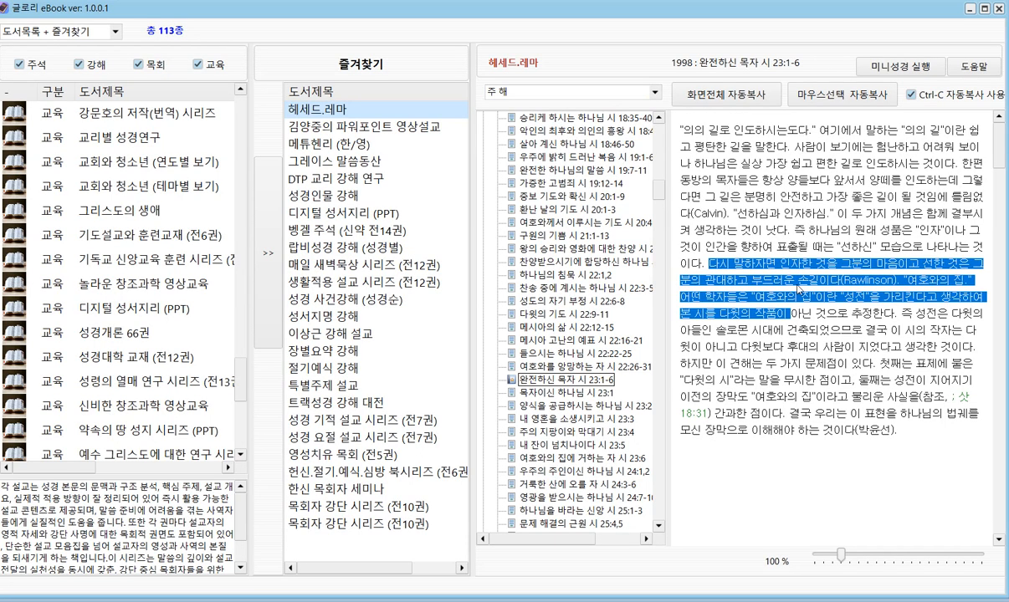
click(824, 96)
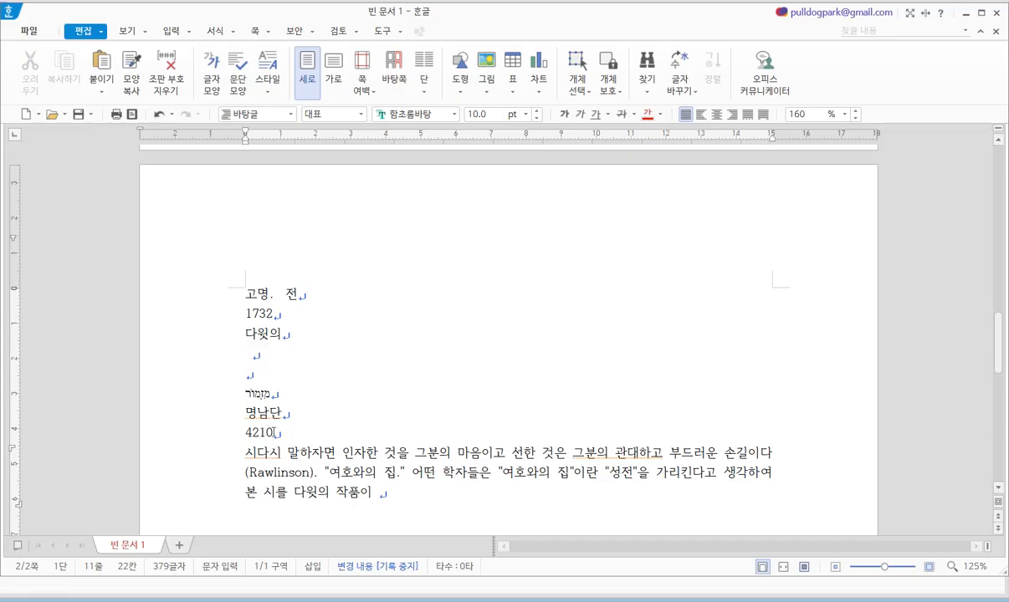
Step: Delete all text in the 한글 document and return to 글로리 eBook
key(ctrl+a)
key(Delete)
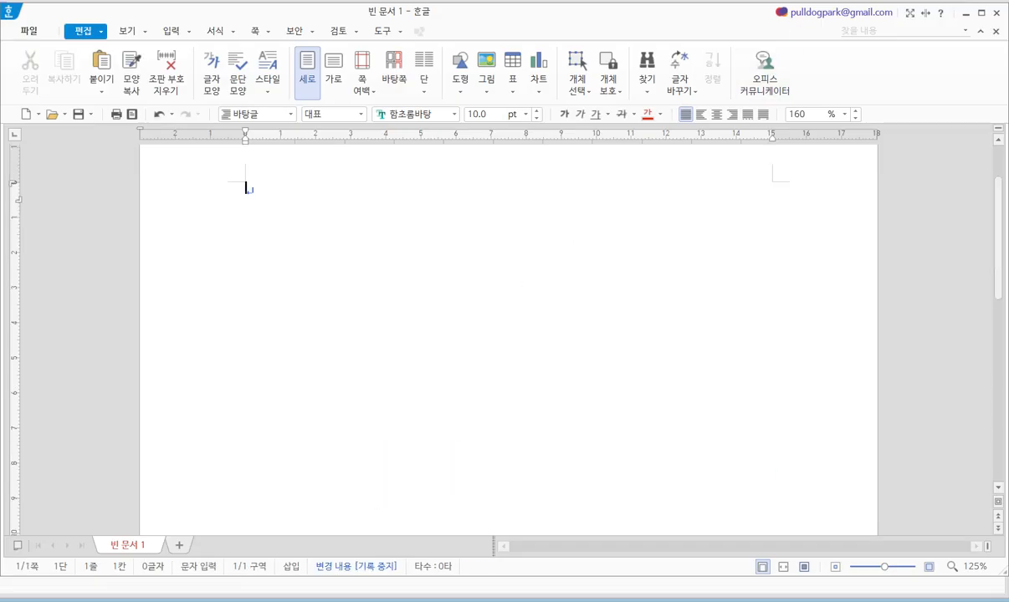
click(966, 13)
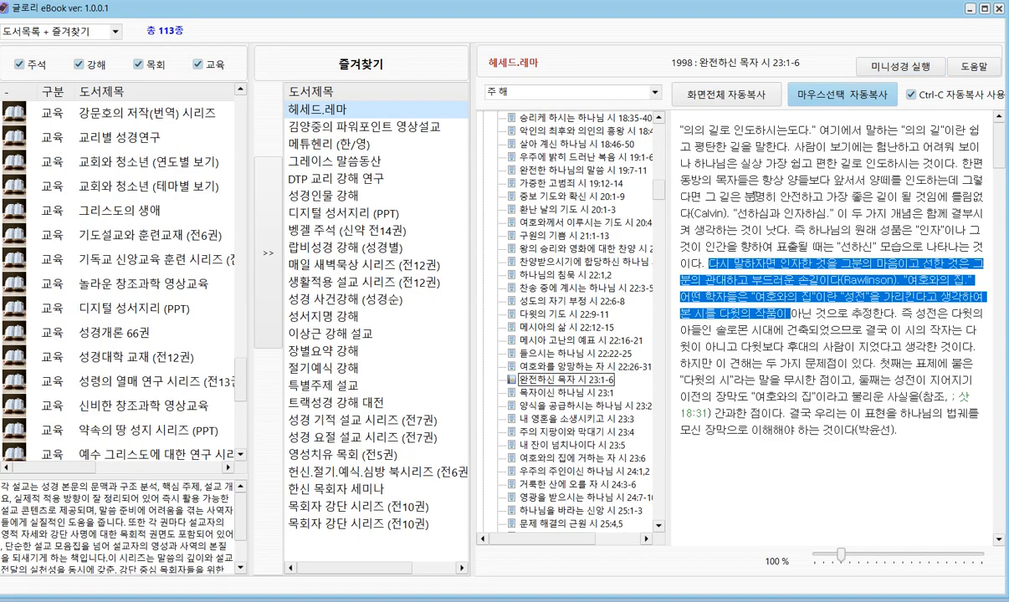
Step: Select the passage from "동방의 목자들은" through "(Rawlinson)." and auto-copy the selection to 한글
click(759, 196)
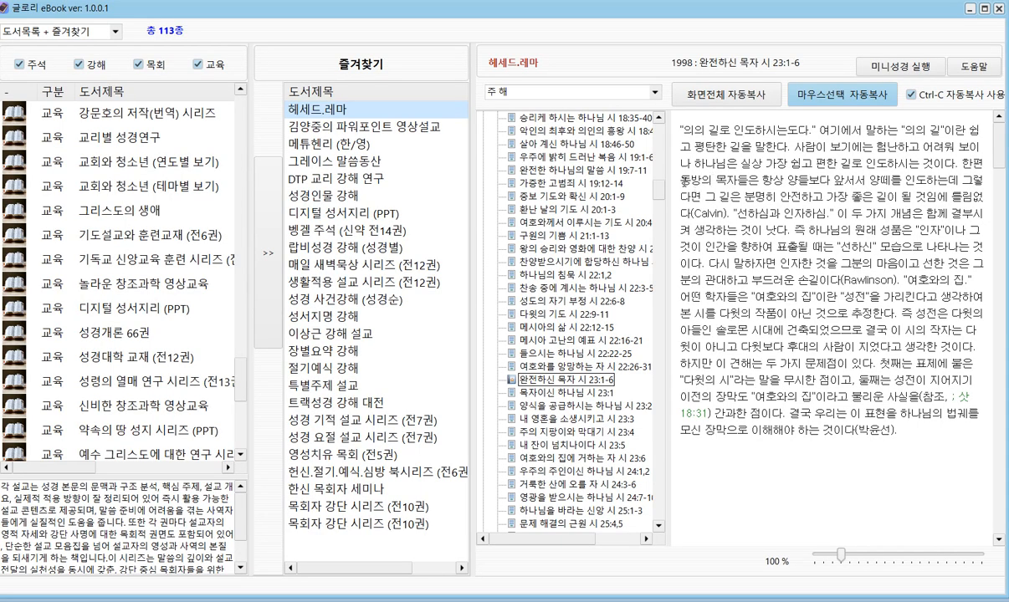
drag(680, 180, 922, 280)
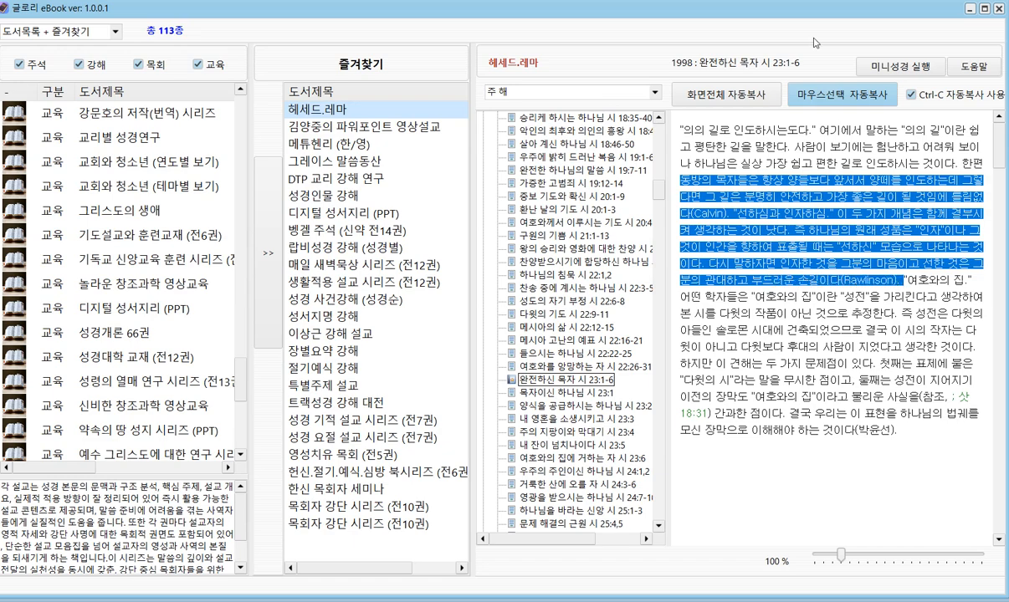
click(828, 97)
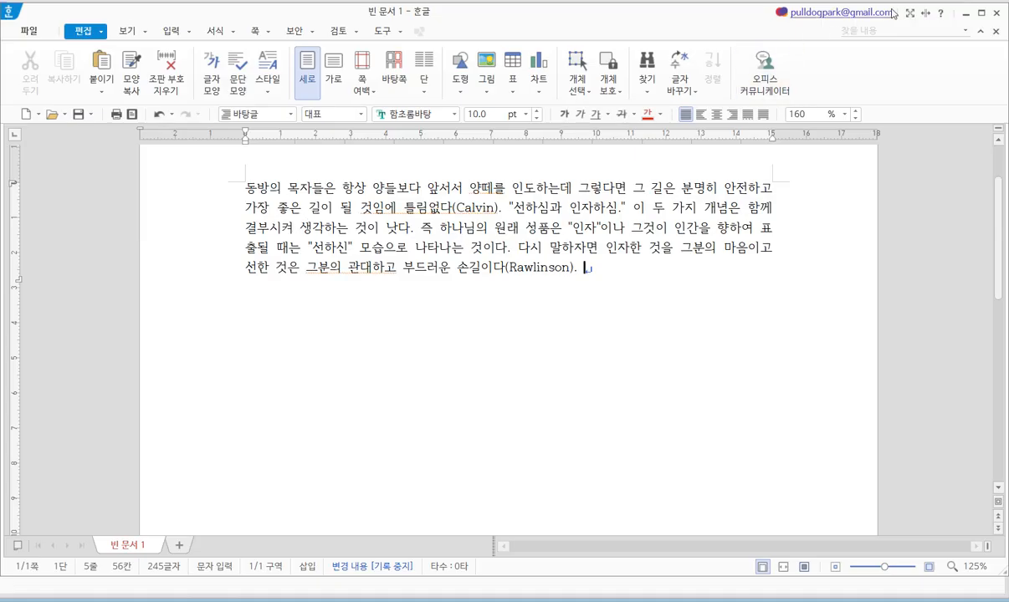
Step: Clear the copied passage from the 한글 document and switch back to 글로리 eBook
key(ctrl+a)
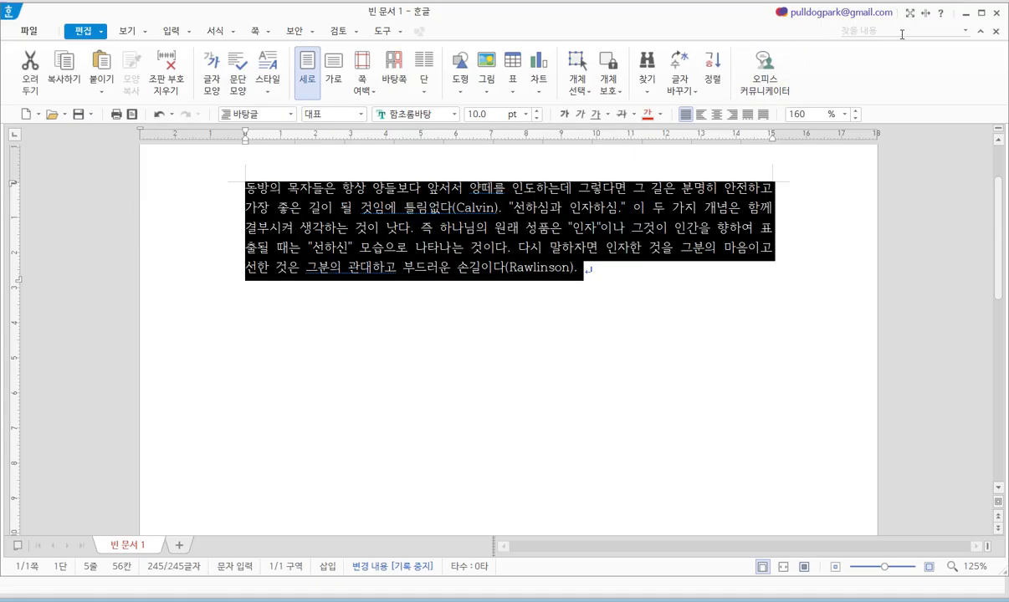
key(Delete)
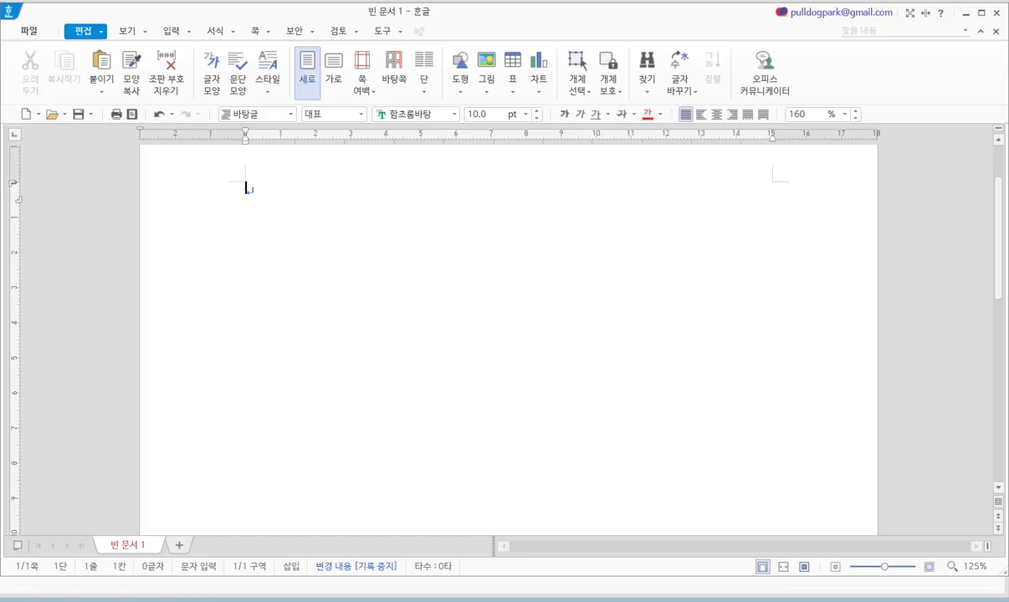
click(963, 15)
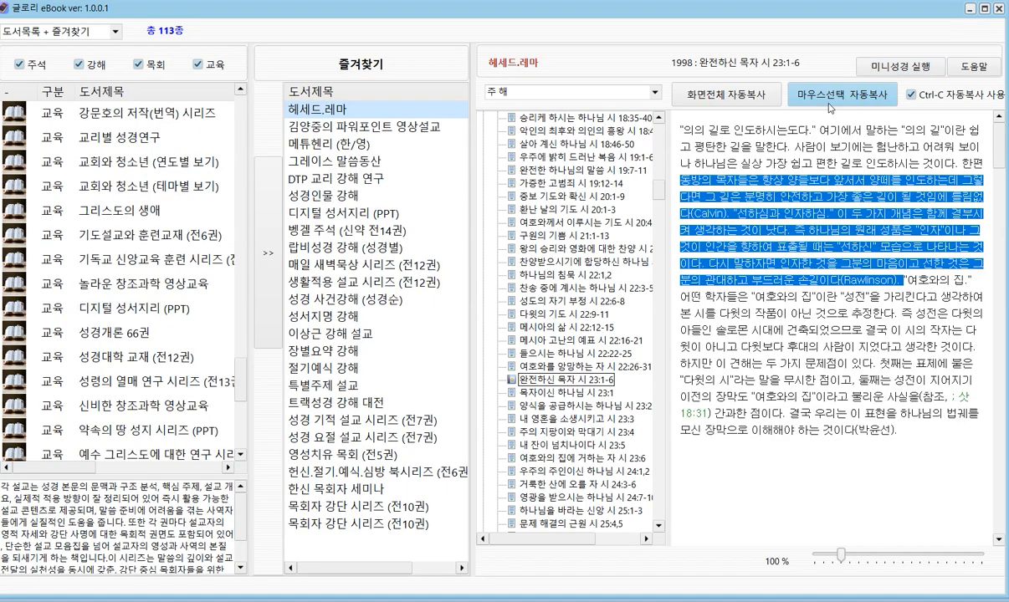
Step: Auto-copy the entire displayed 주해 text to 한글 with 원본 형식 유지 and review the pasted text
click(750, 159)
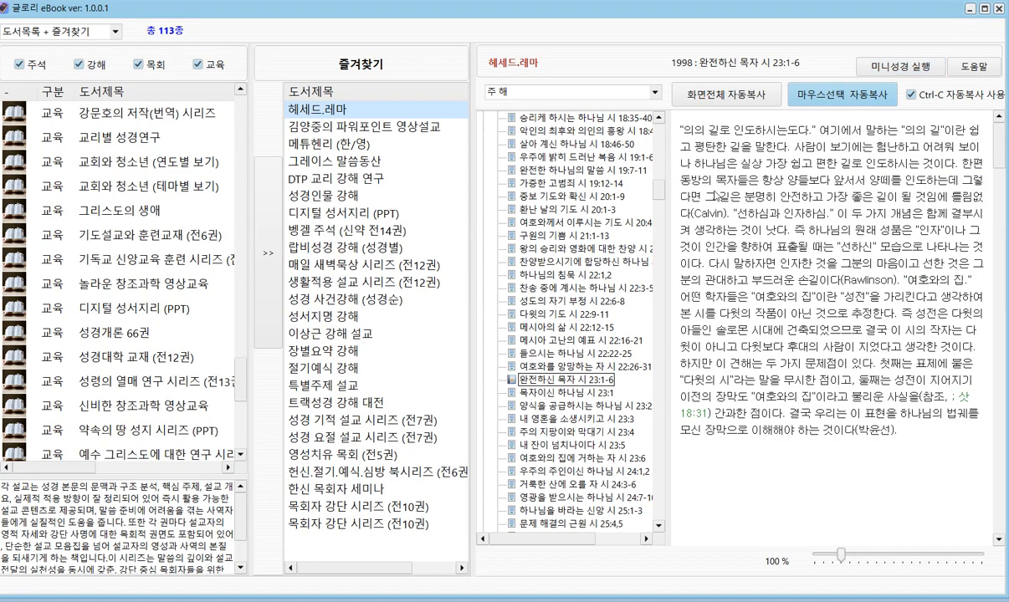
click(721, 96)
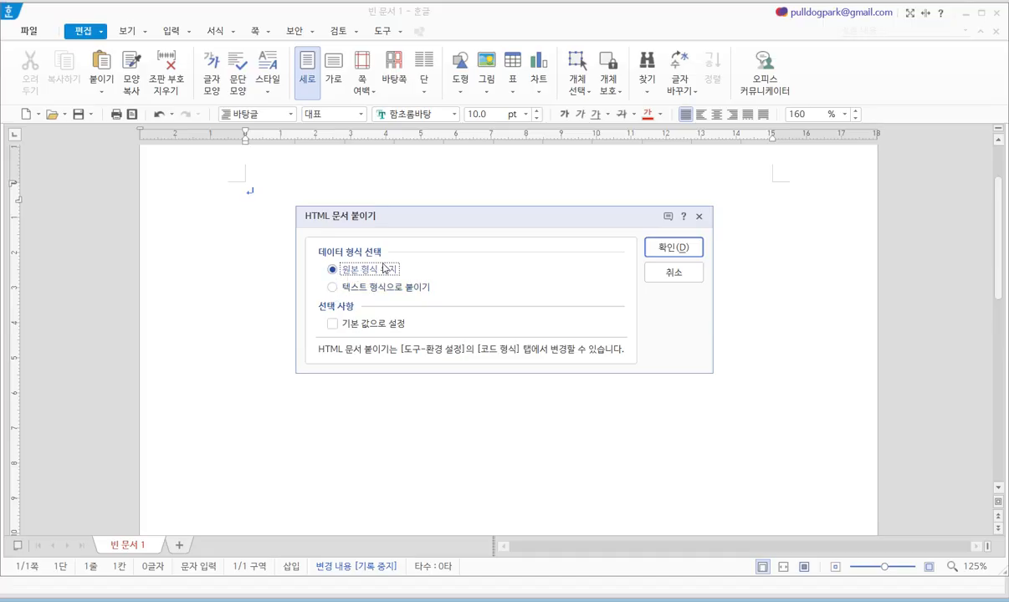
click(673, 248)
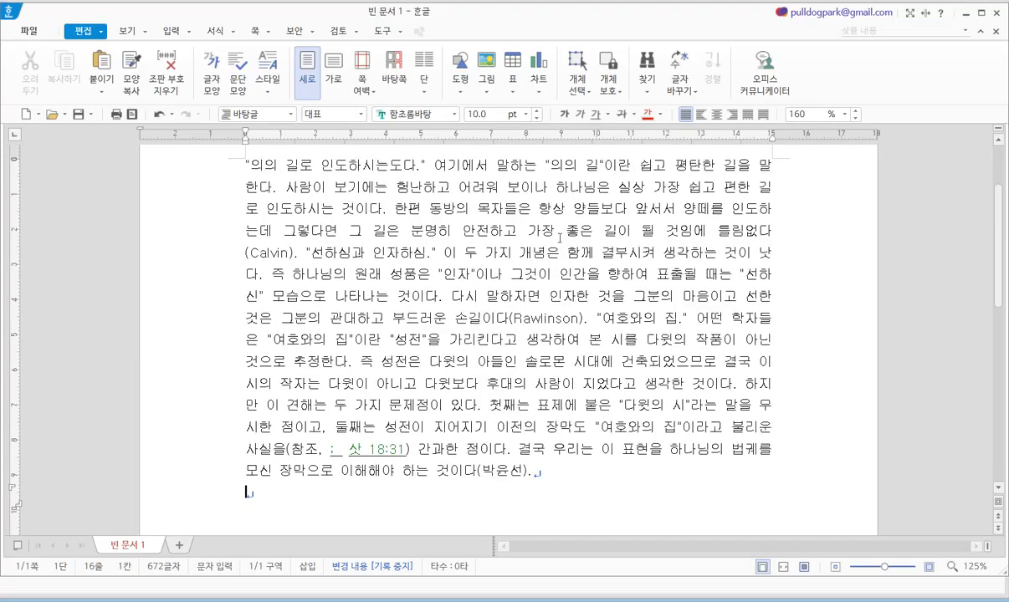
scroll(552, 232, up, 2)
scroll(367, 342, up, 1)
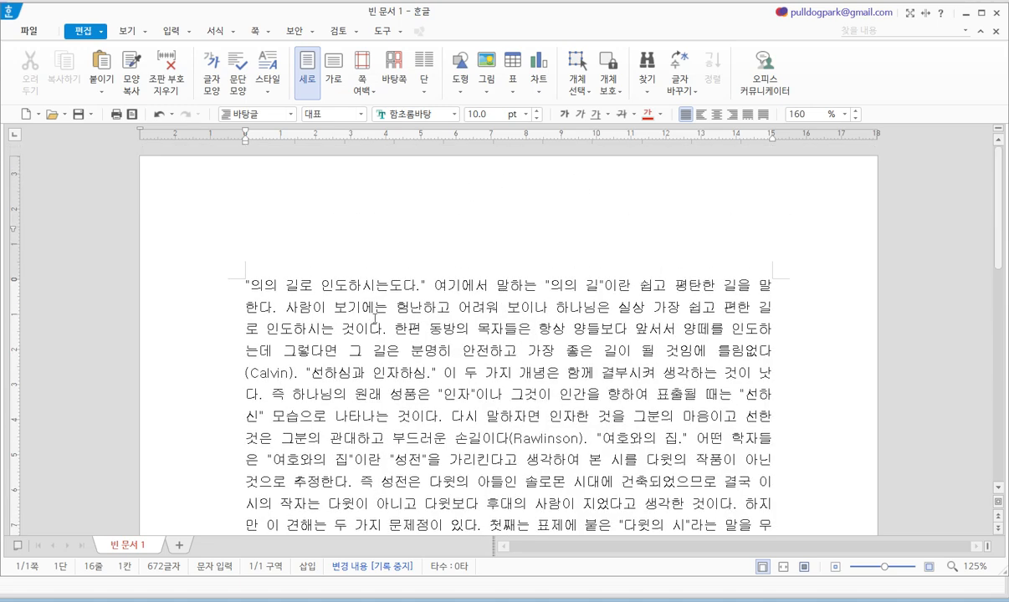
scroll(373, 318, down, 3)
Step: Empty the 한글 document of the formatted 주해 text and return to 글로리 eBook
key(ctrl+a)
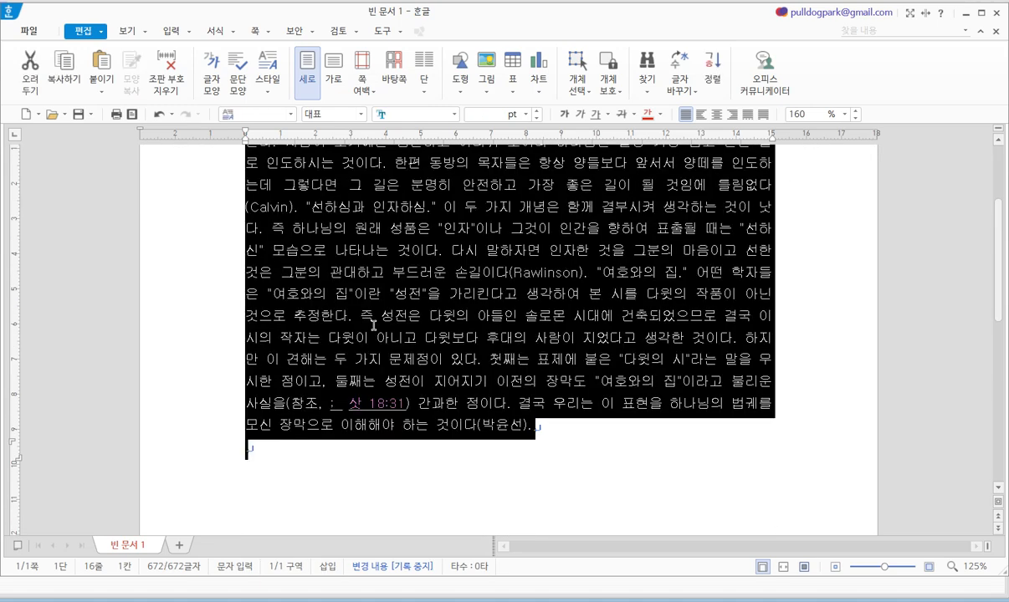
key(Delete)
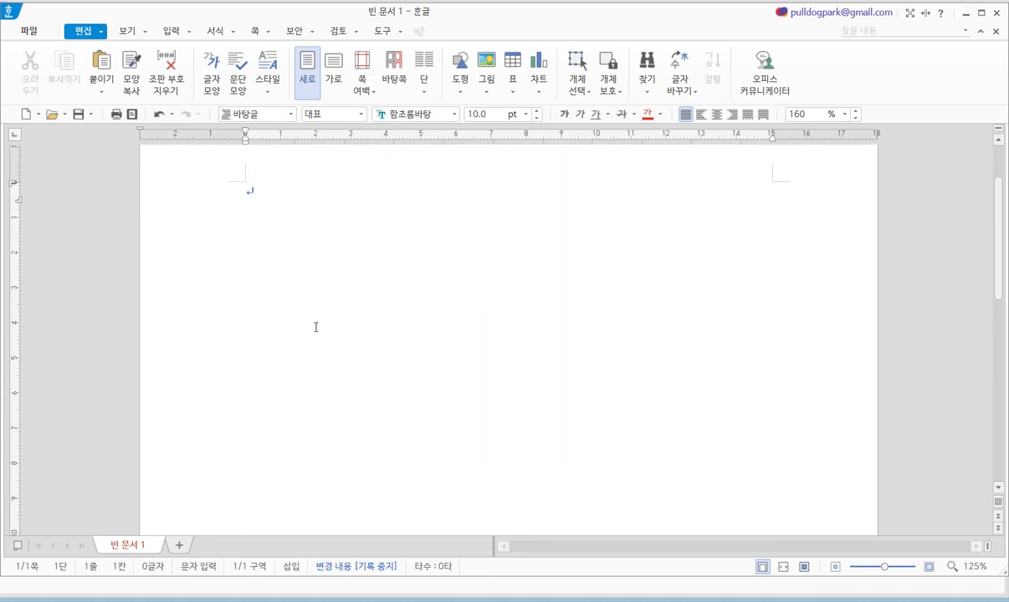
click(965, 14)
Step: Auto-copy the entire 주해 text to 한글 using 텍스트 형식으로 붙이기, then return to 글로리 eBook
click(683, 95)
click(388, 289)
click(673, 247)
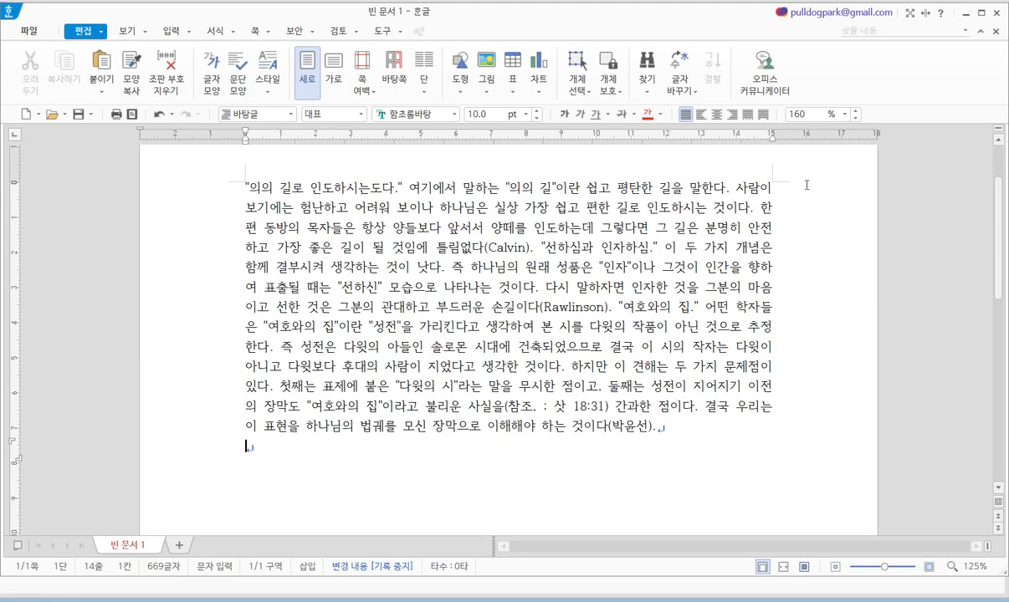
click(966, 15)
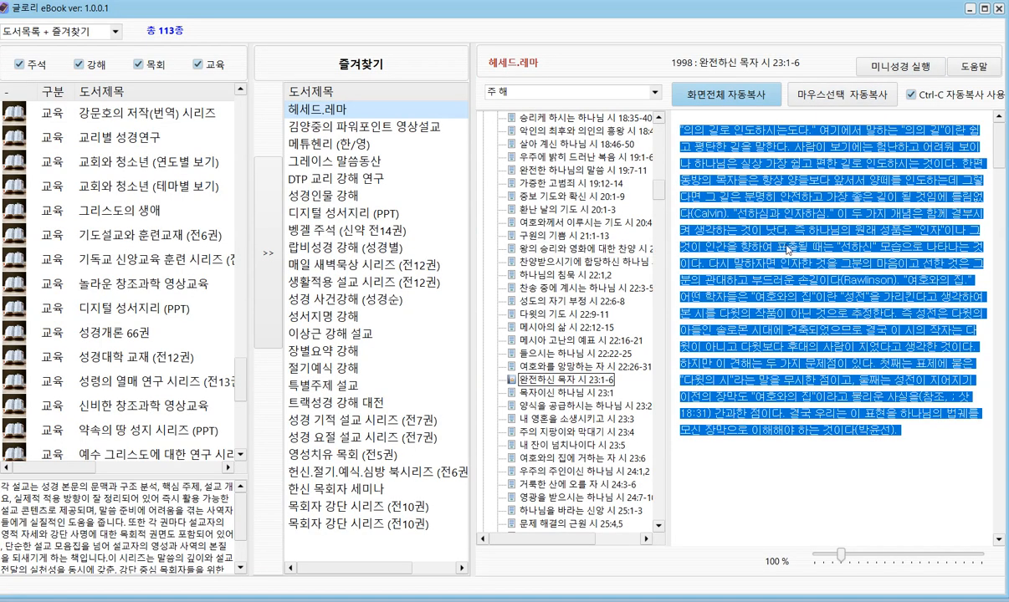
Step: Clear the text selection and remove 디지털 성서지리 (PPT) from the favourites
click(741, 235)
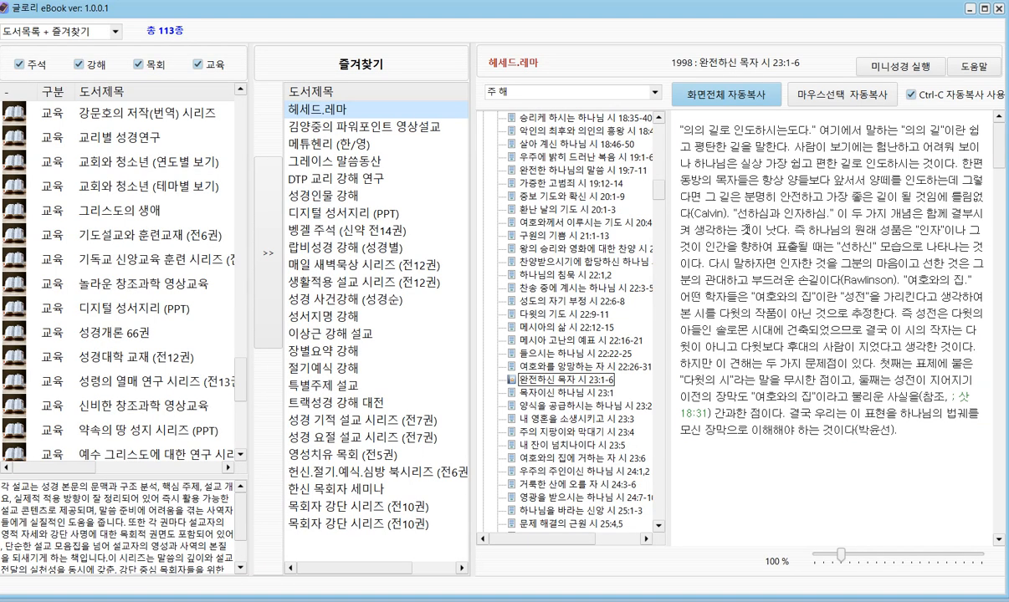
click(322, 216)
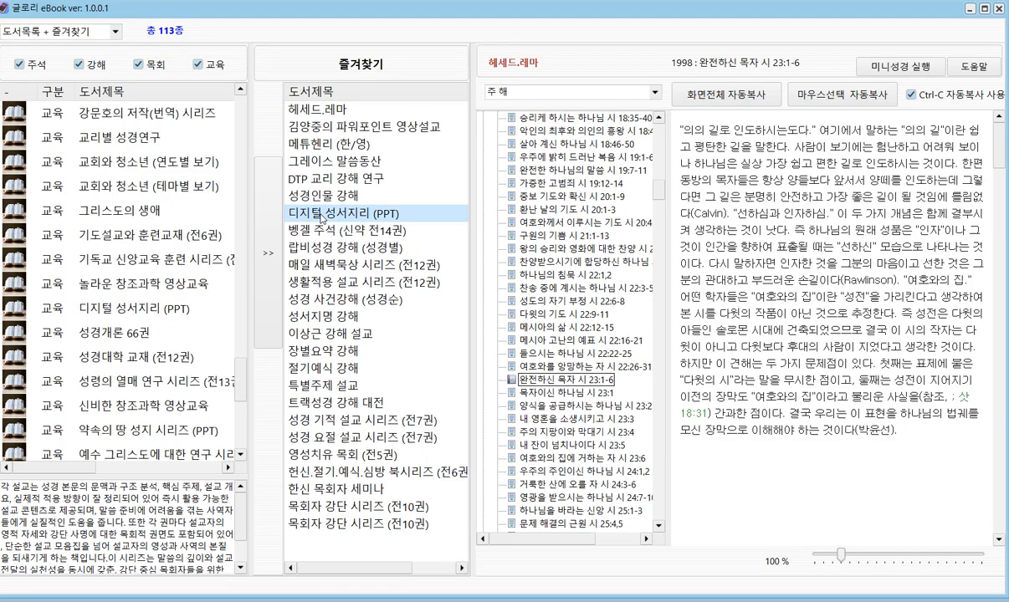
key(Delete)
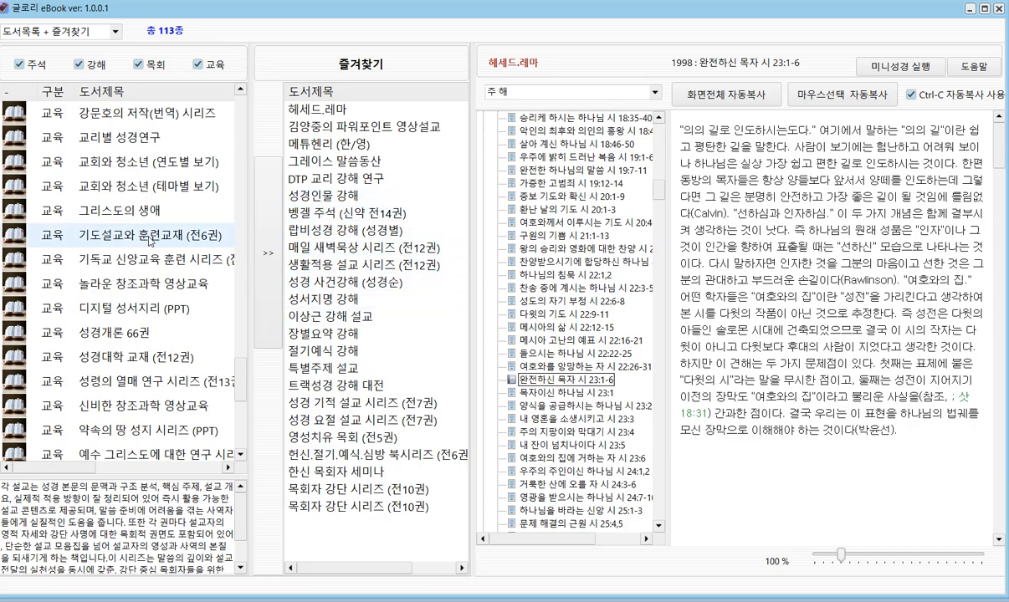
Step: Find 성경 사건강해 (성경순) among the 강해 books and add it to the favourites
scroll(114, 210, up, 5)
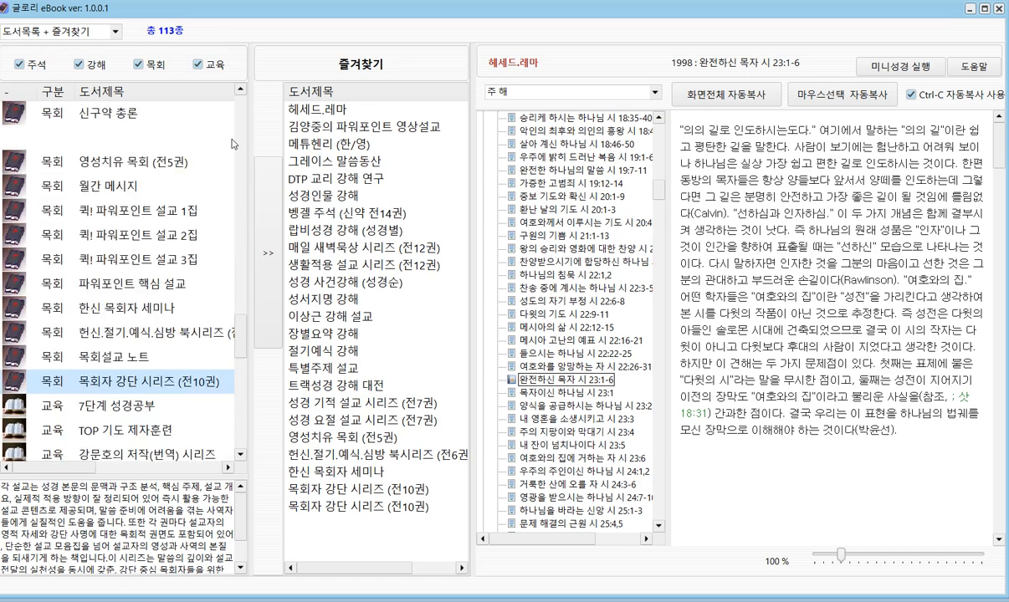
scroll(117, 213, up, 10)
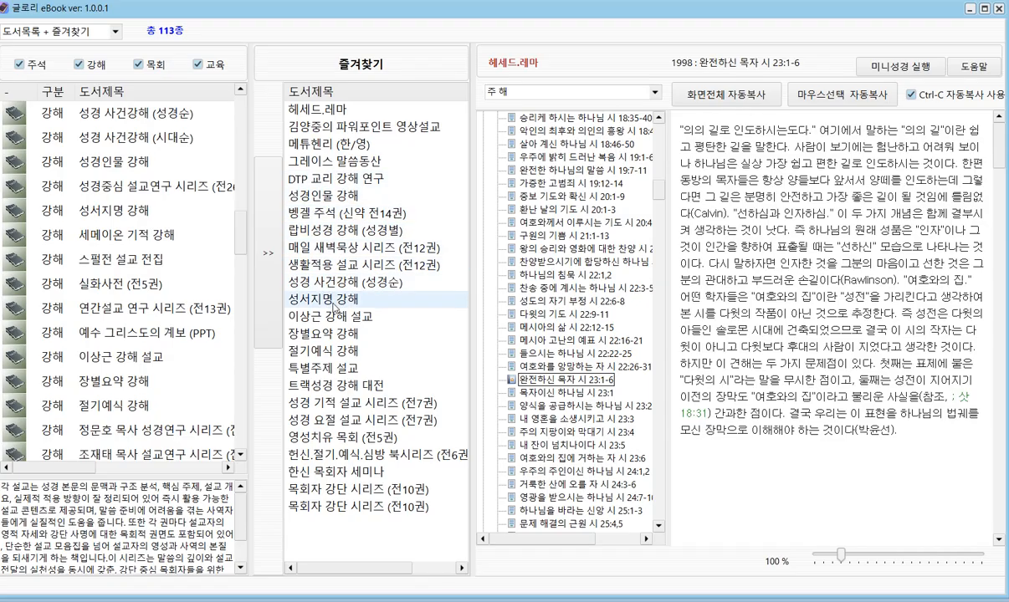
click(148, 122)
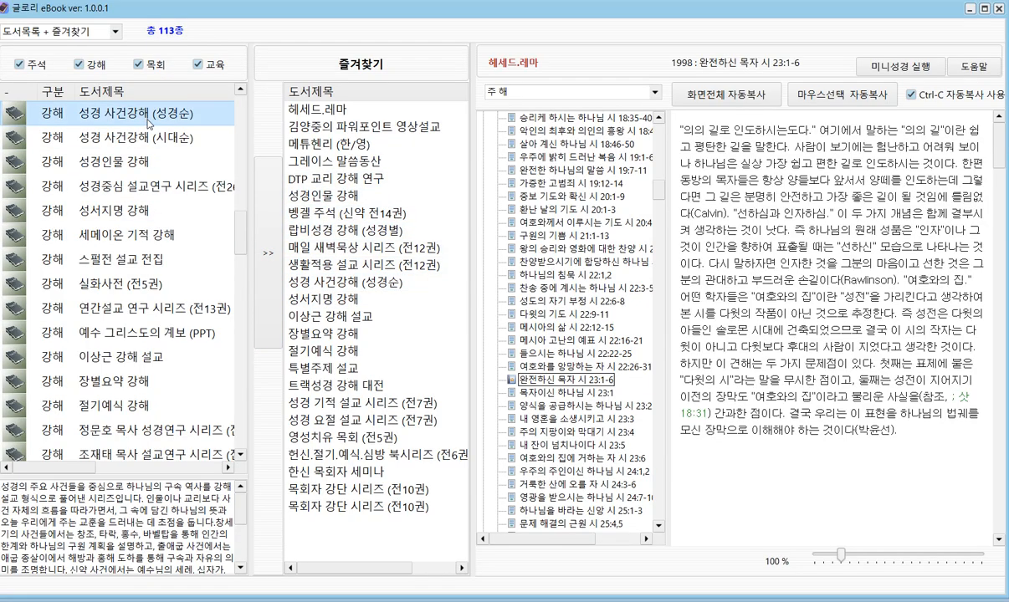
click(255, 205)
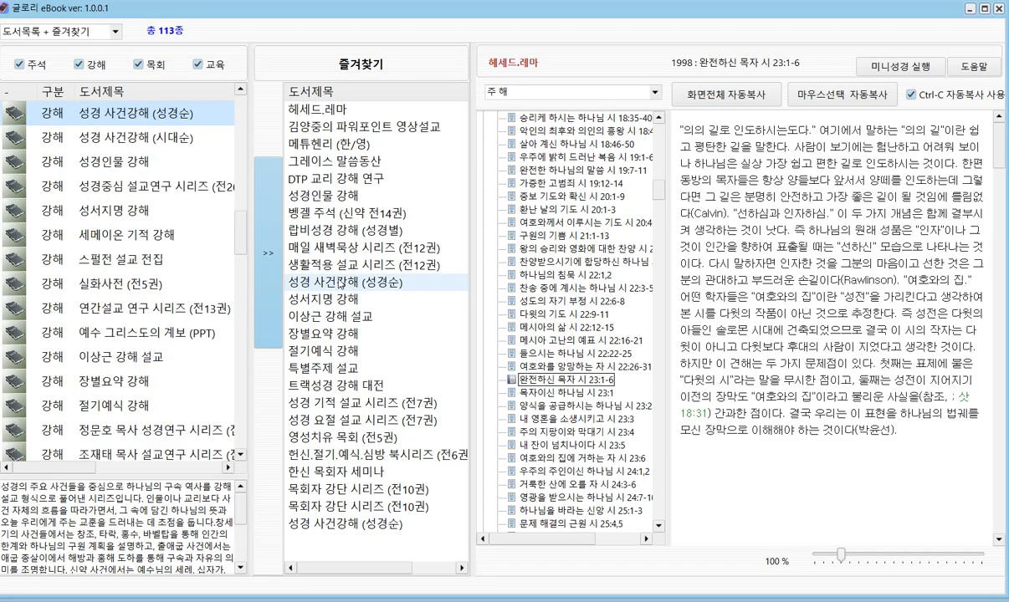
Step: Remove the duplicate favourites 성경 사건강해 (성경순) and 목회자 강단 시리즈 (전10권) from the end of the list
click(336, 525)
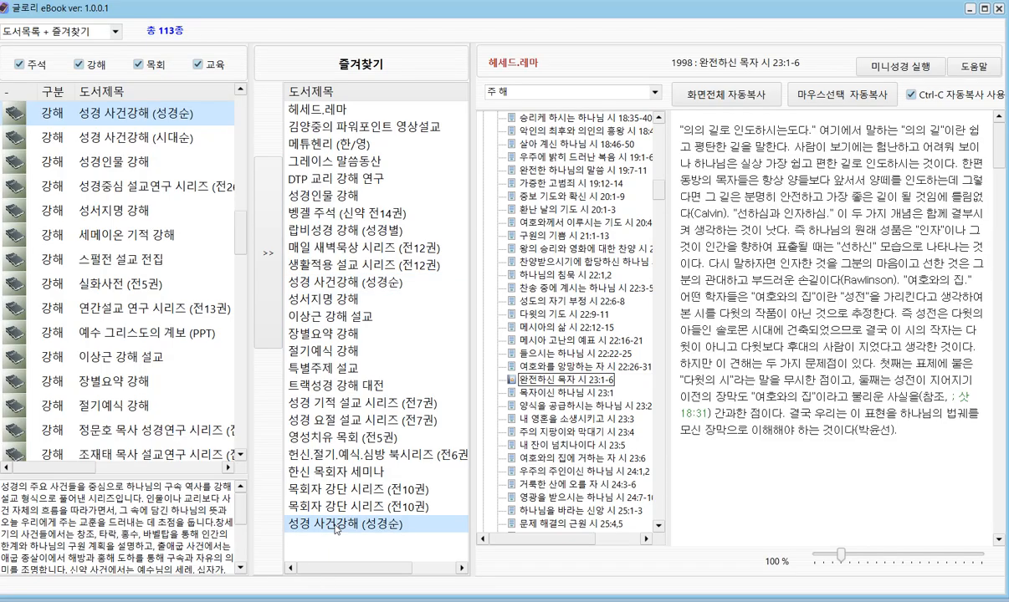
key(Delete)
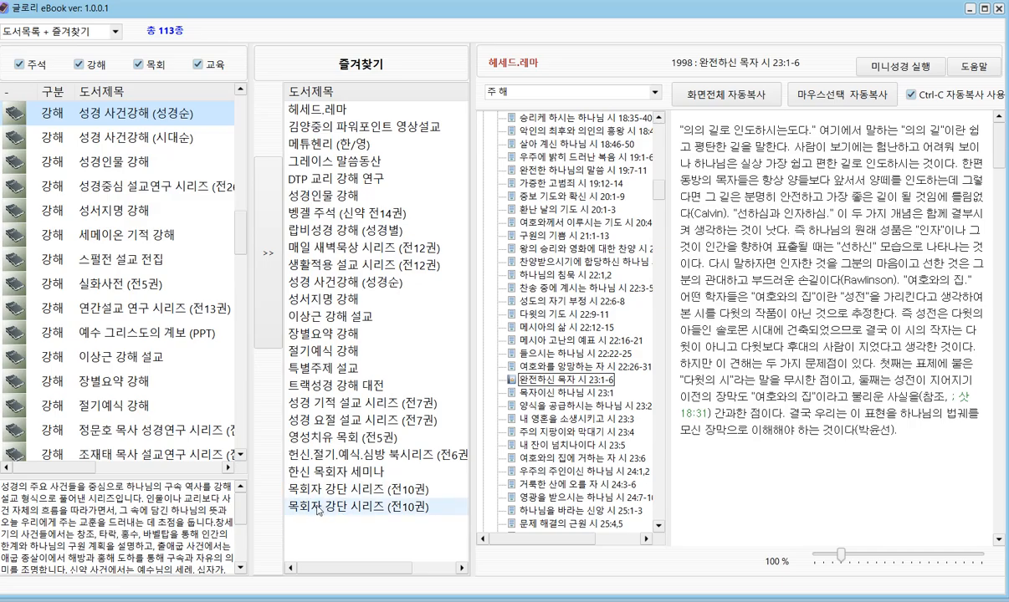
click(317, 508)
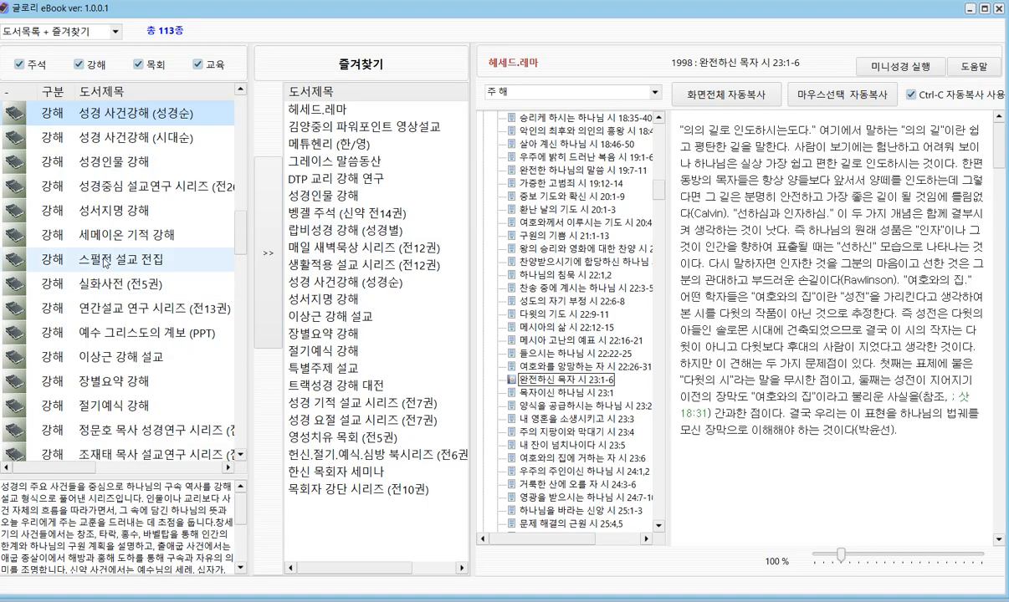
Step: Add 스펄전 설교 전집 to the favourites and place it fourth, directly below 메튜헨리 (한/영)
click(98, 255)
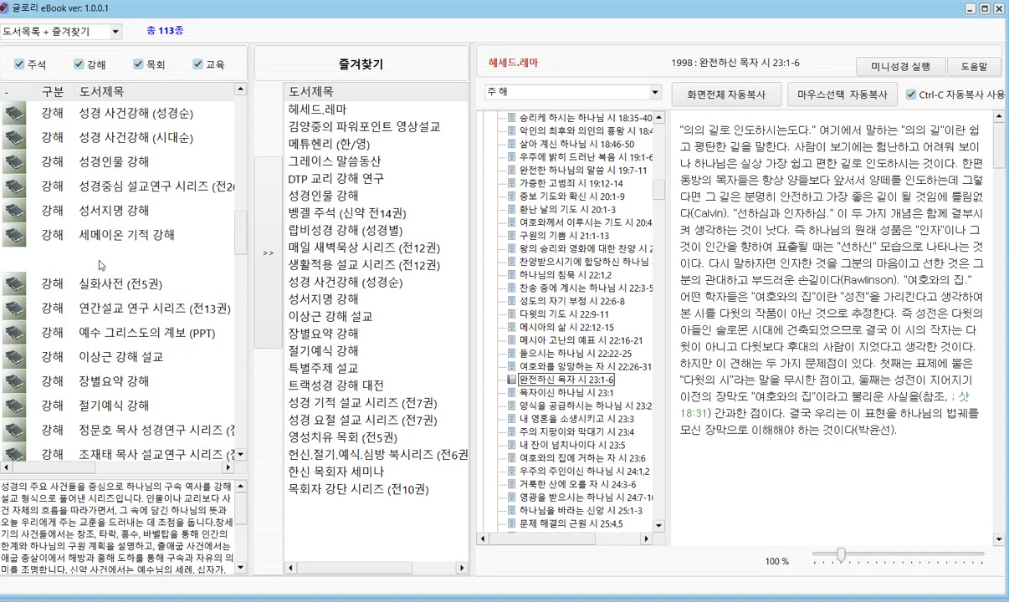
click(268, 260)
drag(347, 515, 341, 174)
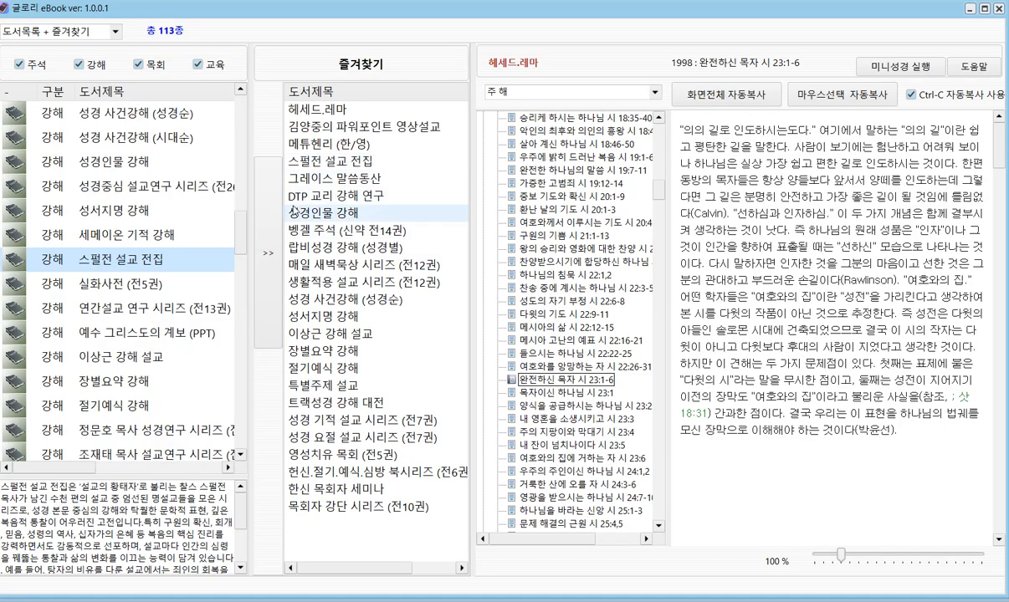
Step: Open the favourite book 스펄전 설교 전집, display its 시편 entry and expand the 시편 chapter groups
double_click(317, 167)
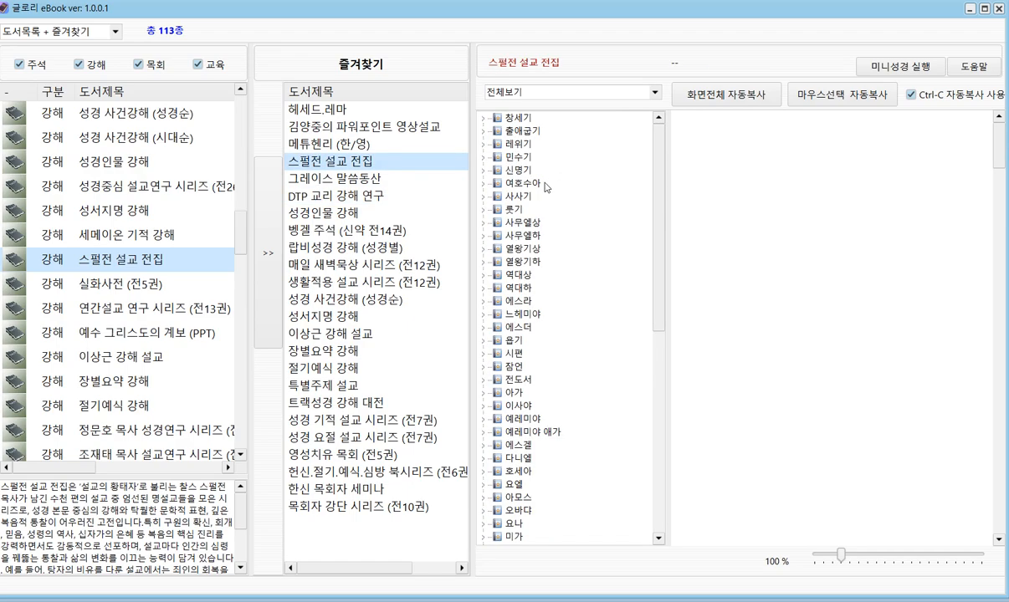
click(514, 355)
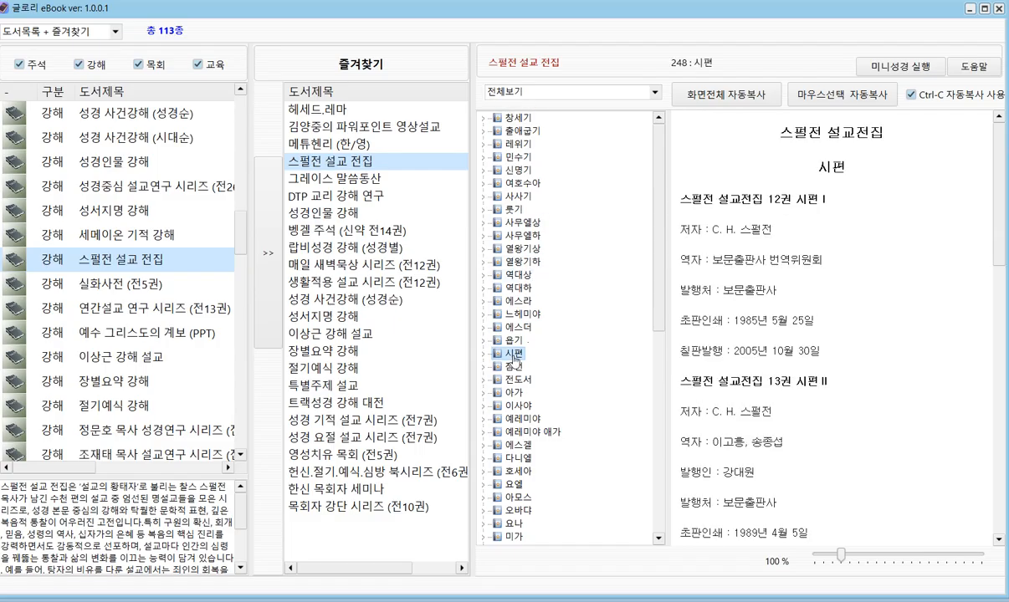
double_click(514, 355)
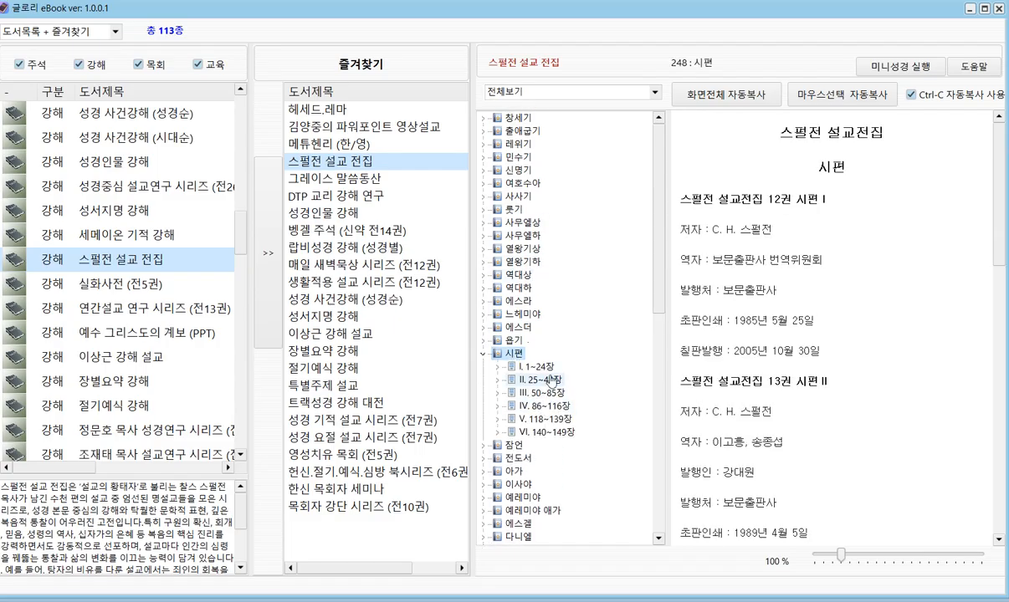
Step: Display the 시편 group I. 1~24장, expand its sermon list and open the sermon 21. 선한 목자(시 23:1)
click(535, 366)
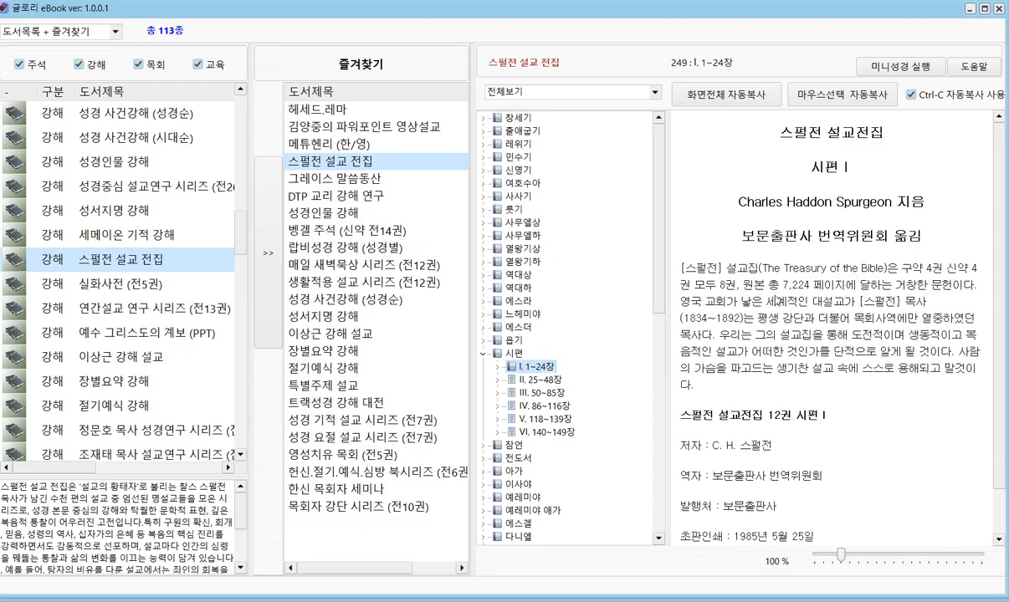
scroll(844, 229, down, 1)
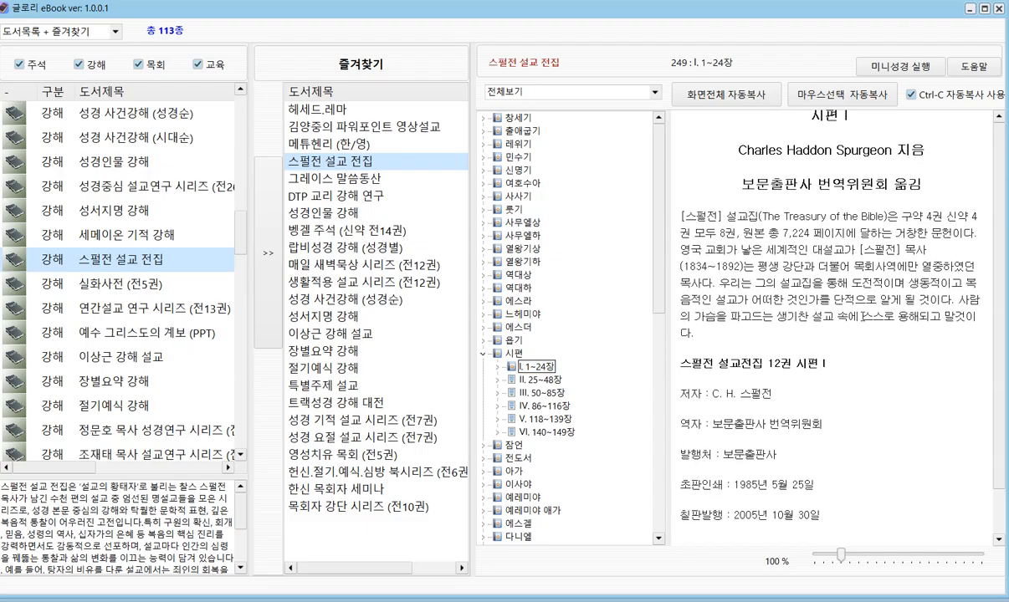
click(501, 368)
double_click(502, 371)
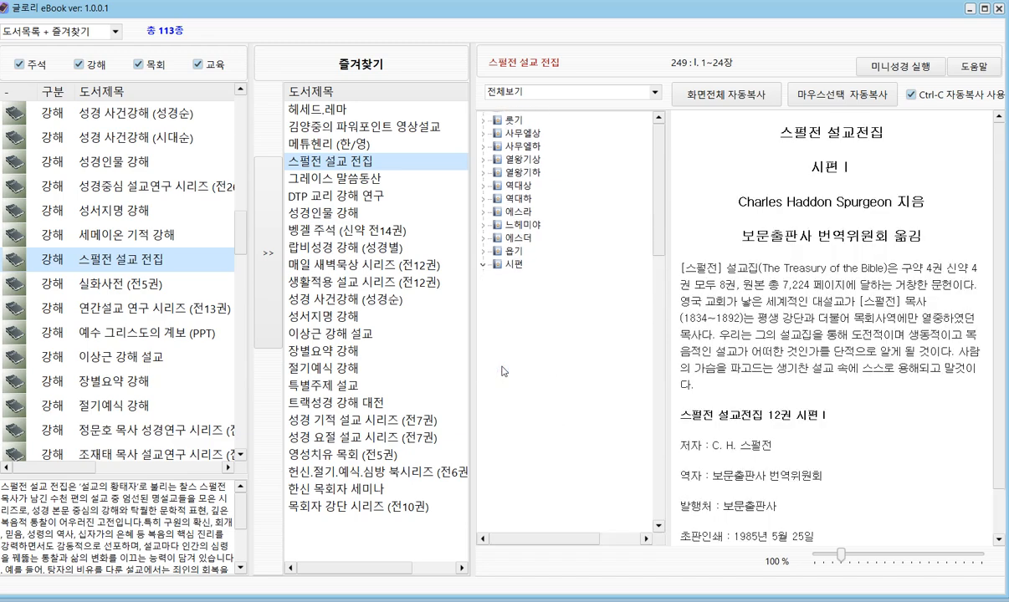
scroll(548, 393, down, 1)
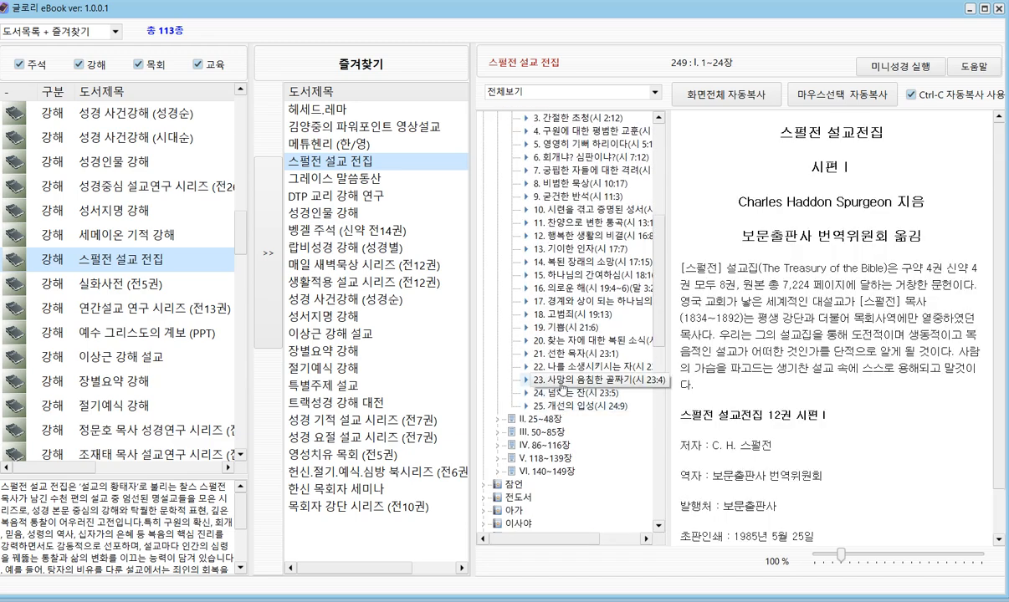
click(569, 353)
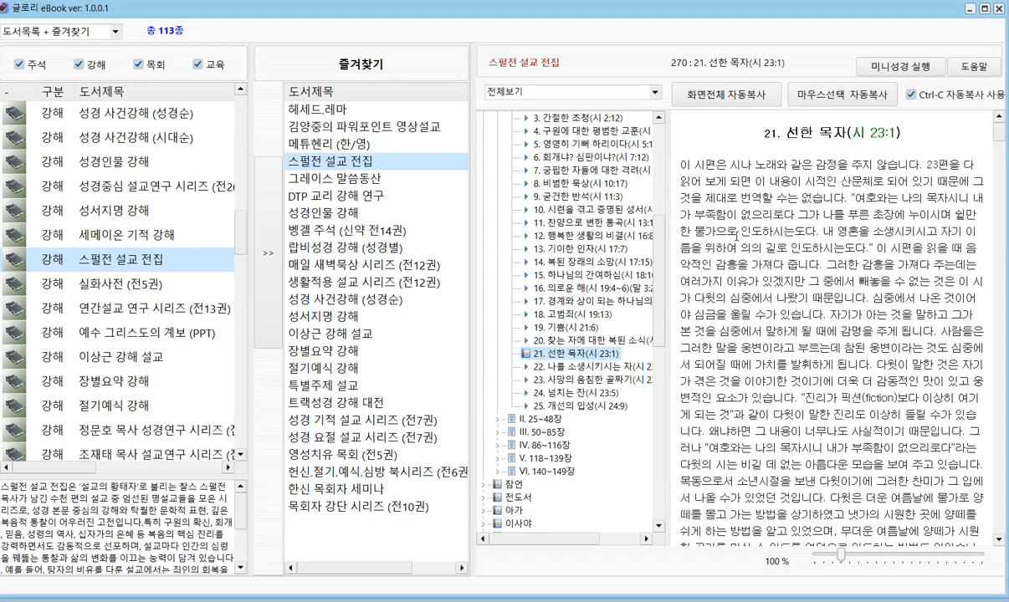
Step: Minimize the eBook window to return to 미션 글로리바이블, then view and close the 성경 자동복사 window for 시 23:1
click(969, 10)
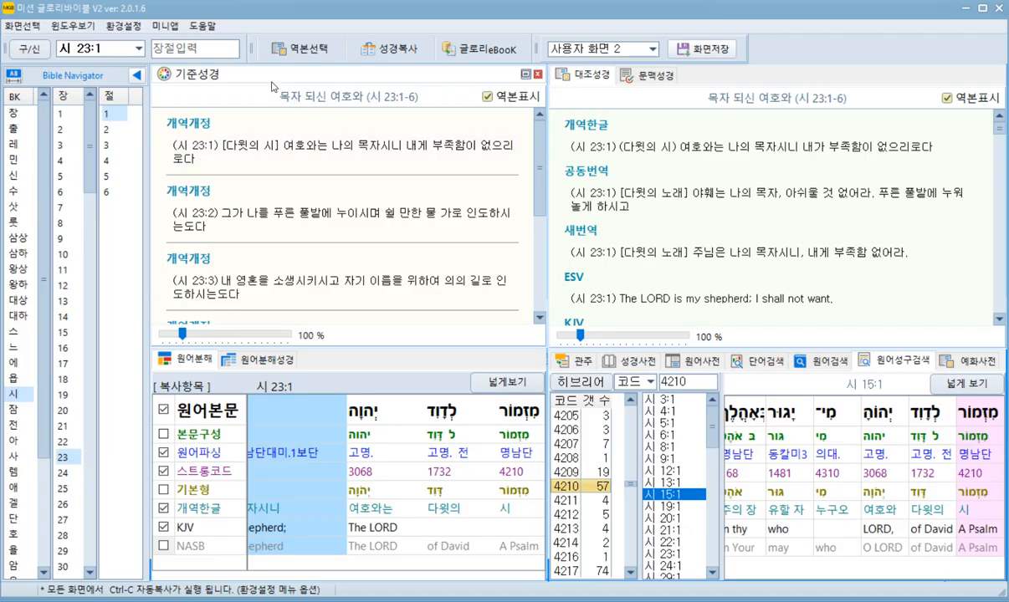
click(387, 48)
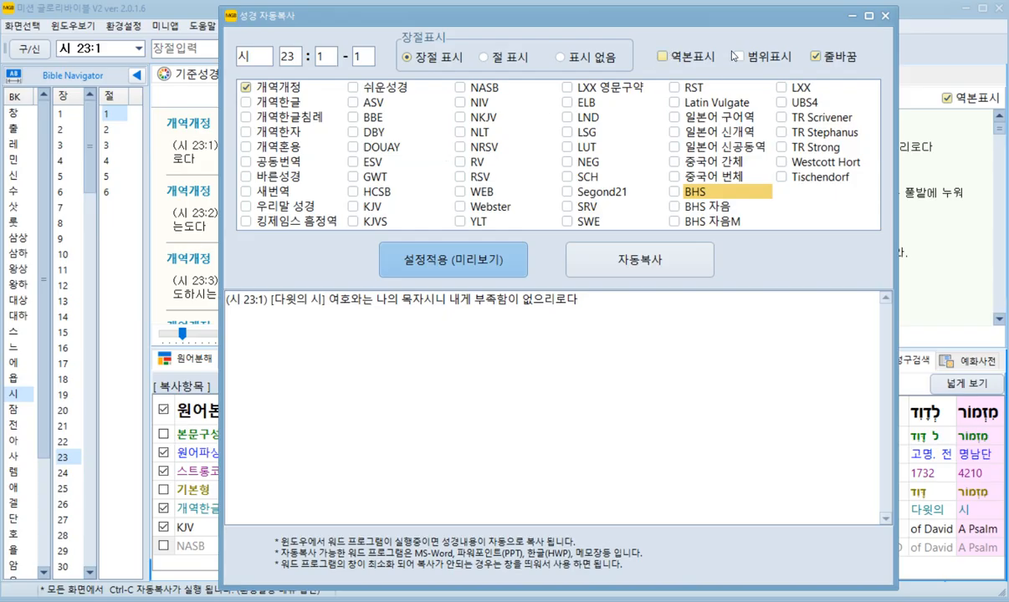
click(884, 15)
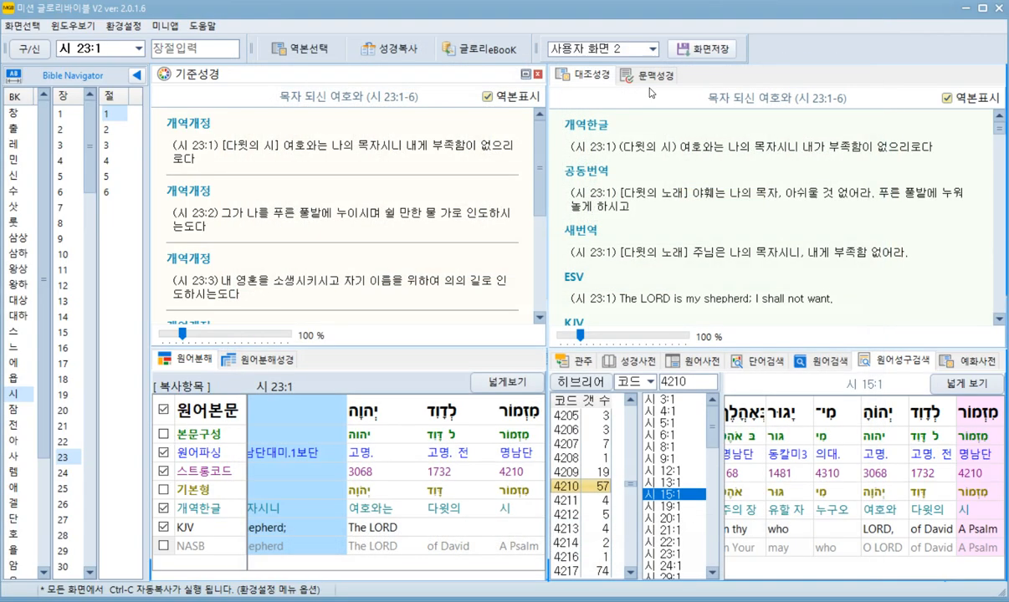